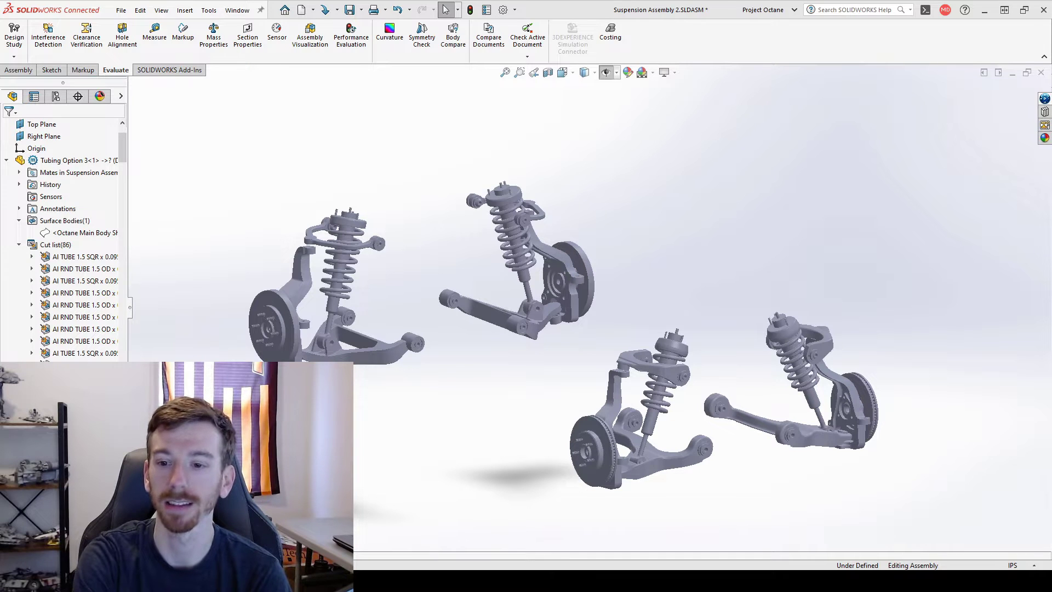
Select the lower arm bushing faces, upper arm bushing faces and strut top face on one suspension corner to highlight its mounting points.
scroll(700, 388, "down", 5)
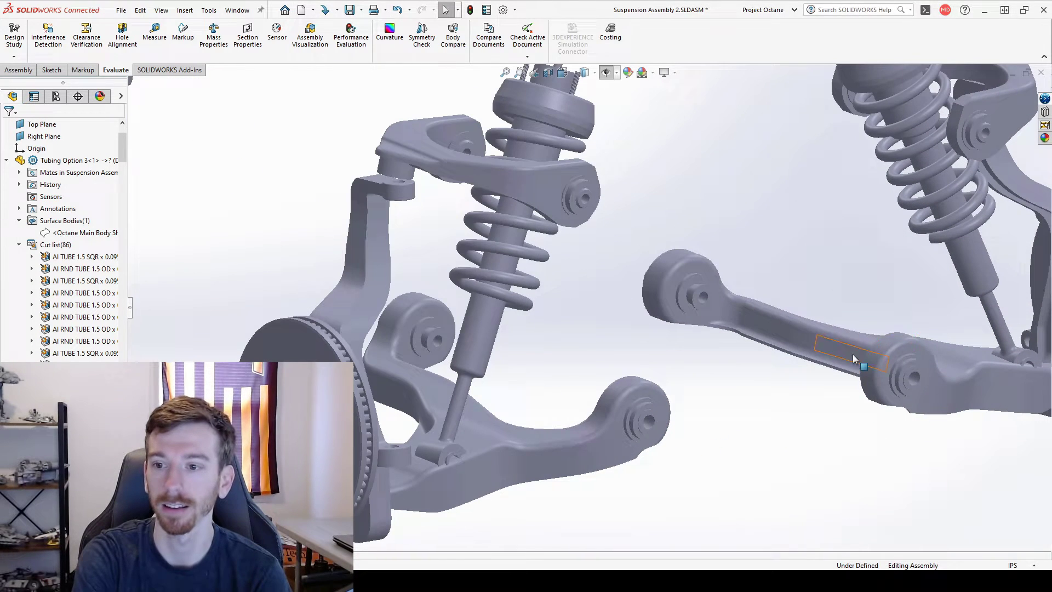
left_click(874, 348)
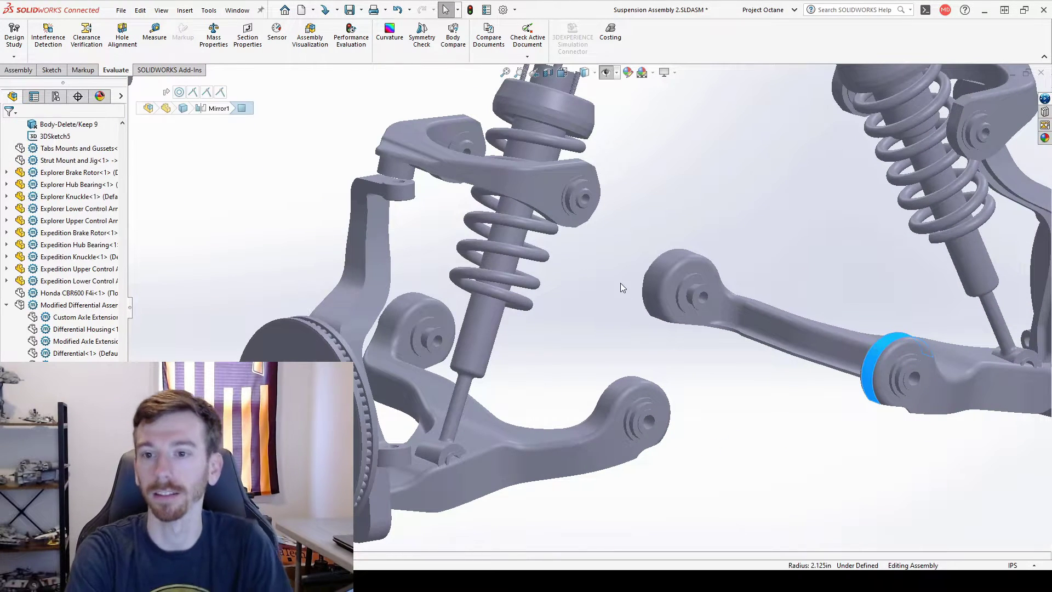
left_click(650, 280, "ctrl")
scroll(802, 382, "up", 10)
scroll(927, 303, "down", 6)
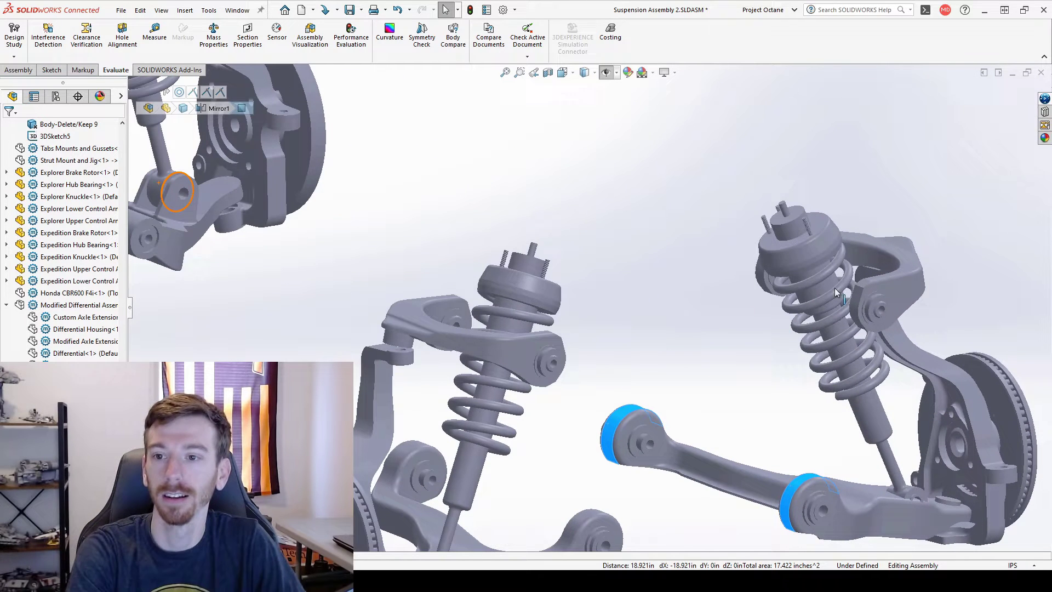
left_click(854, 299, "ctrl")
left_click(761, 277, "ctrl")
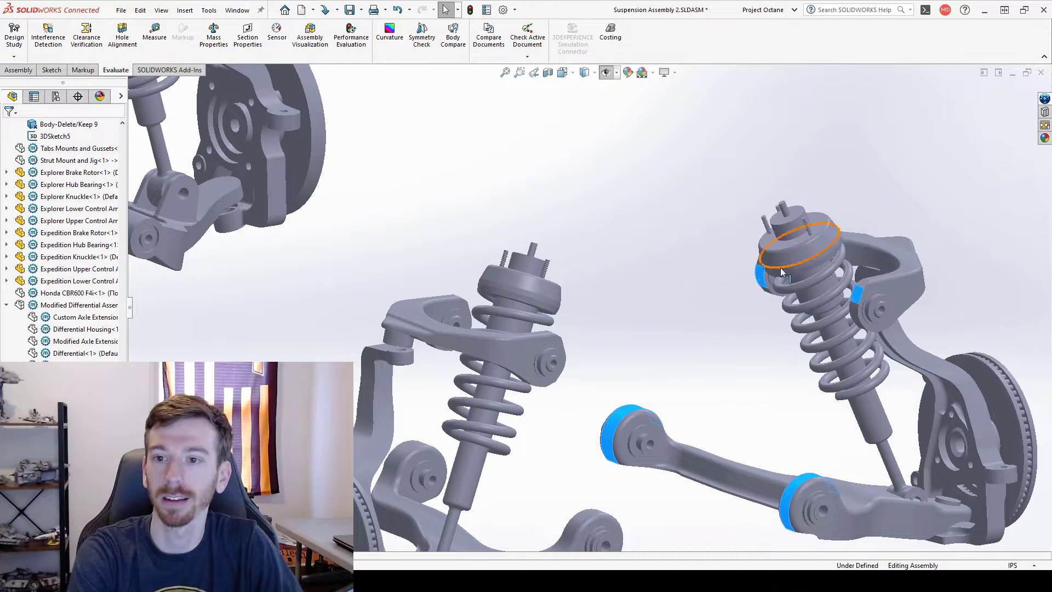
left_click(794, 243, "ctrl")
scroll(682, 228, "up", 7)
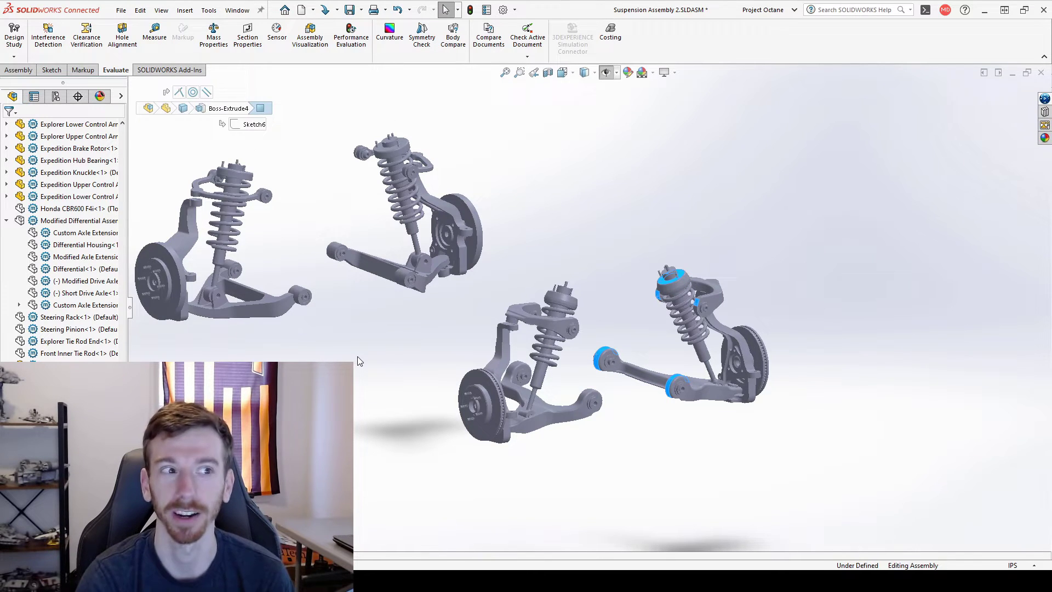
Examine the lower control arm's chassis mount up close and how it aligns with the rest of the suspension.
middle_click_drag(357, 356, 472, 400, "ctrl")
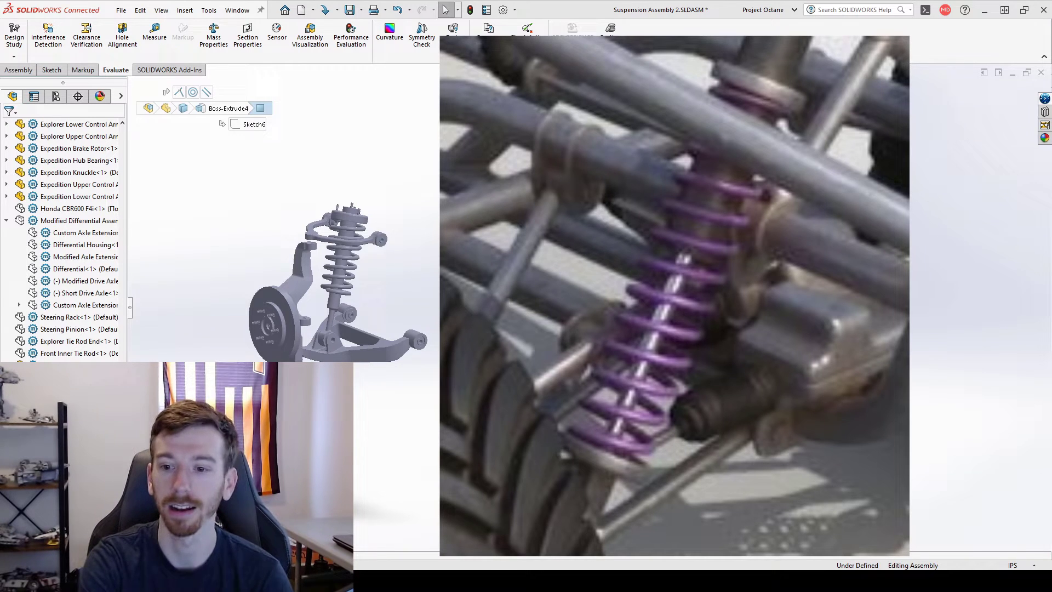
scroll(778, 384, "down", 5)
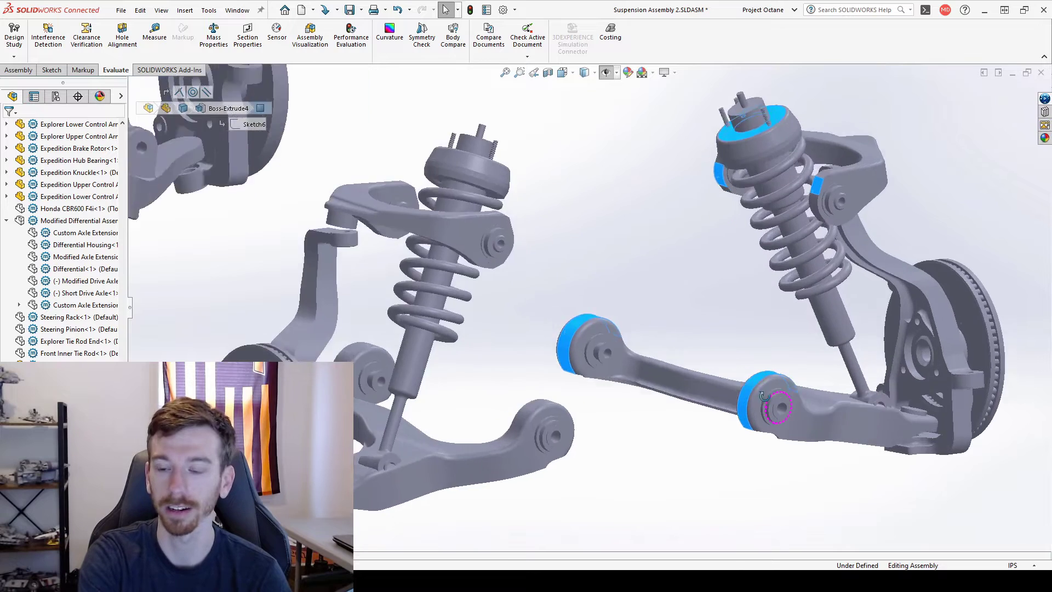
scroll(765, 396, "up", 5)
scroll(767, 405, "down", 10)
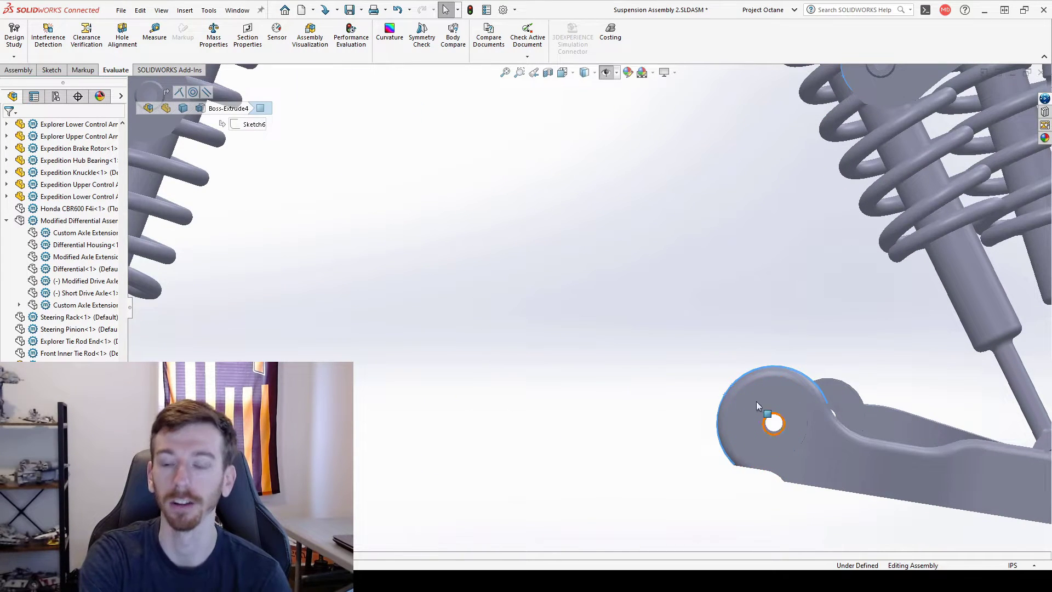
scroll(695, 407, "up", 5)
middle_click_drag(695, 407, 685, 380)
scroll(679, 394, "up", 3)
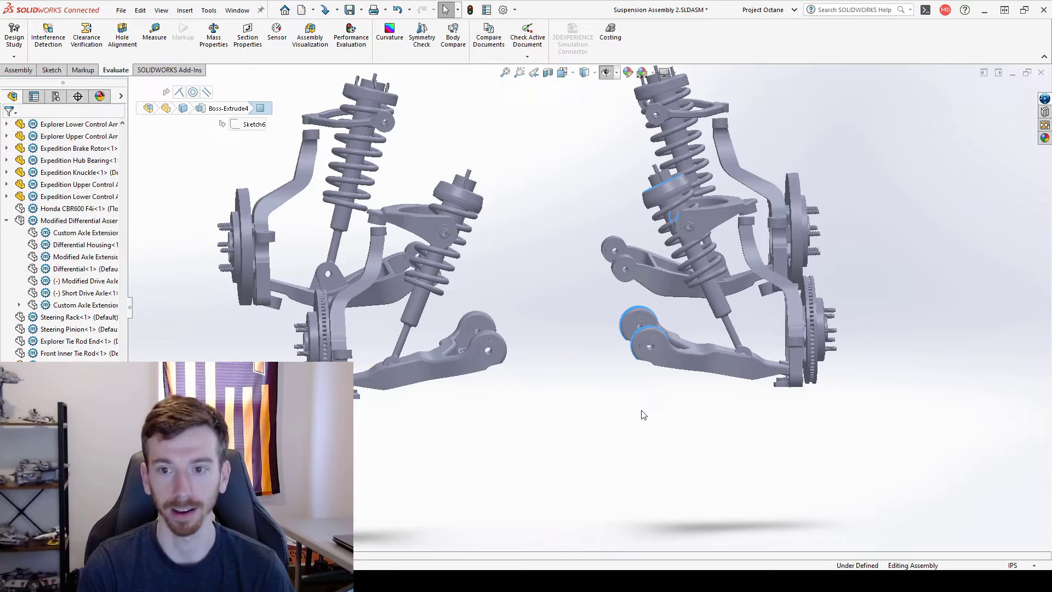
Compare the opposing suspension corners from the front and at an angle, checking the space between their control arm and strut mounts.
scroll(599, 232, "down", 2)
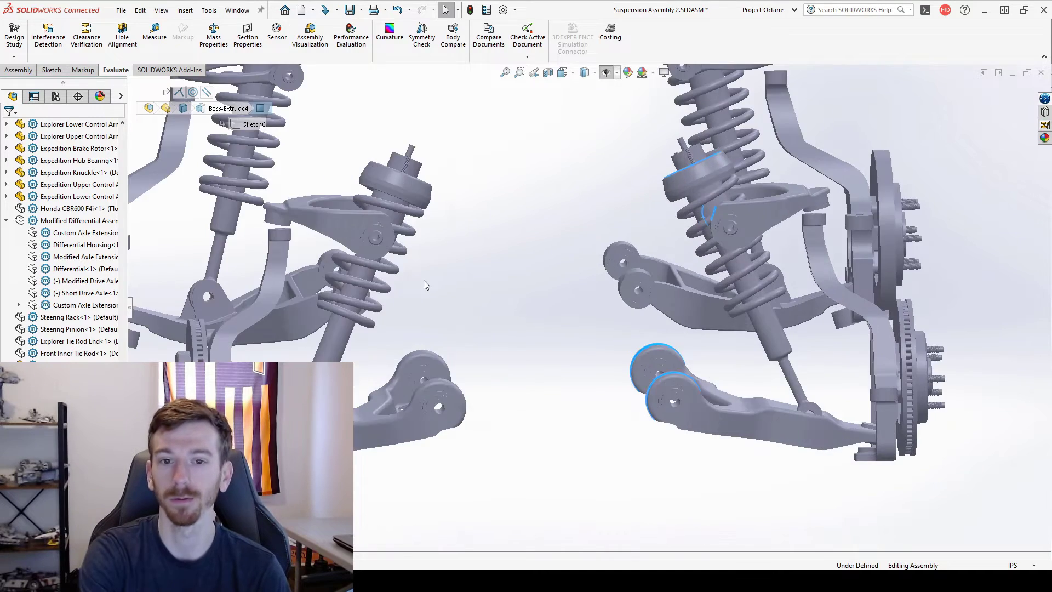
middle_click_drag(423, 280, 462, 281)
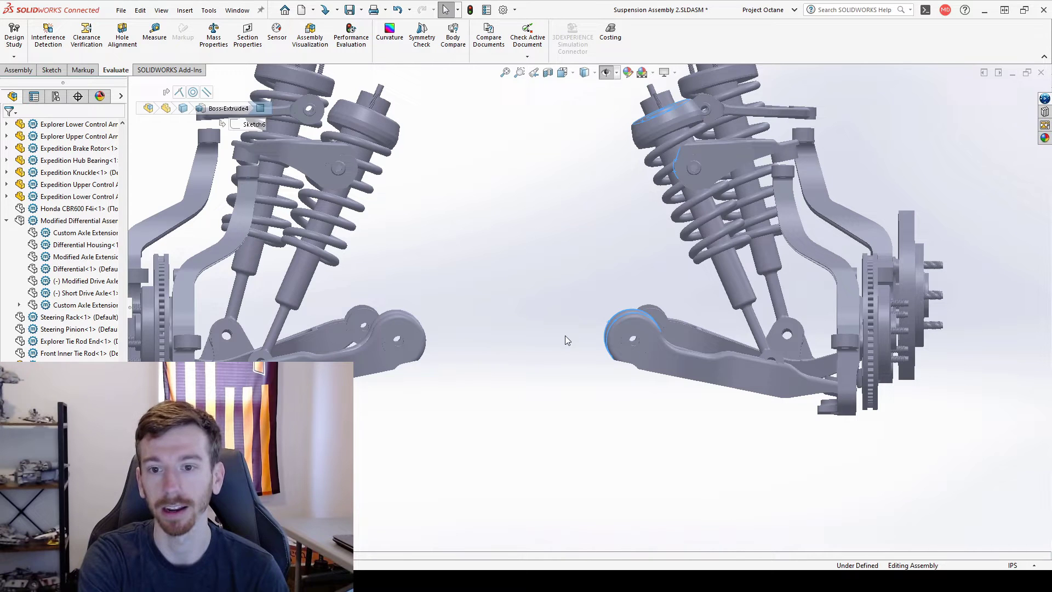
scroll(493, 329, "up", 5)
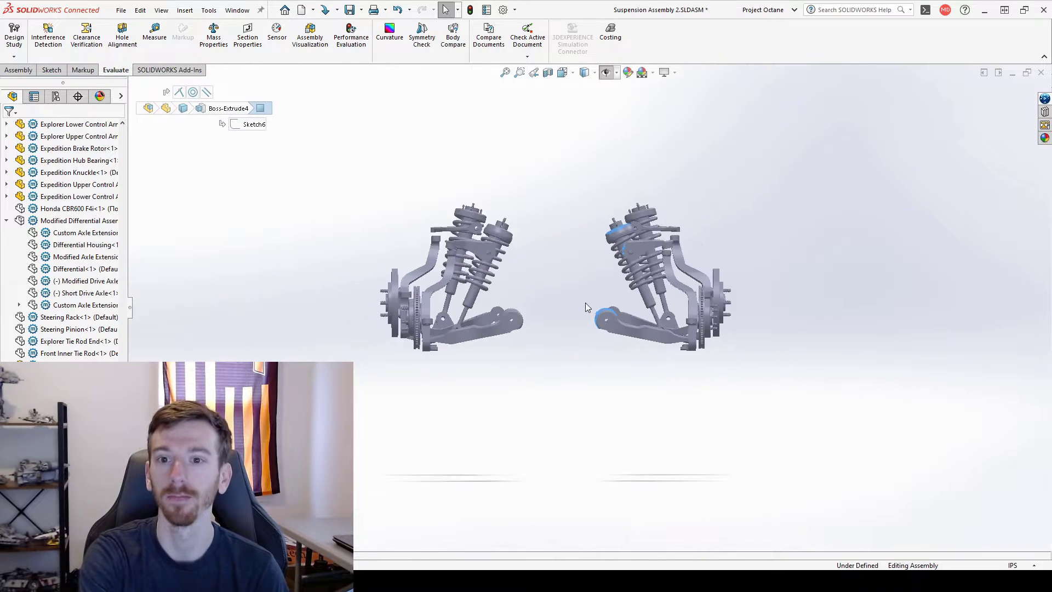
scroll(527, 318, "down", 3)
middle_click_drag(468, 327, 437, 328)
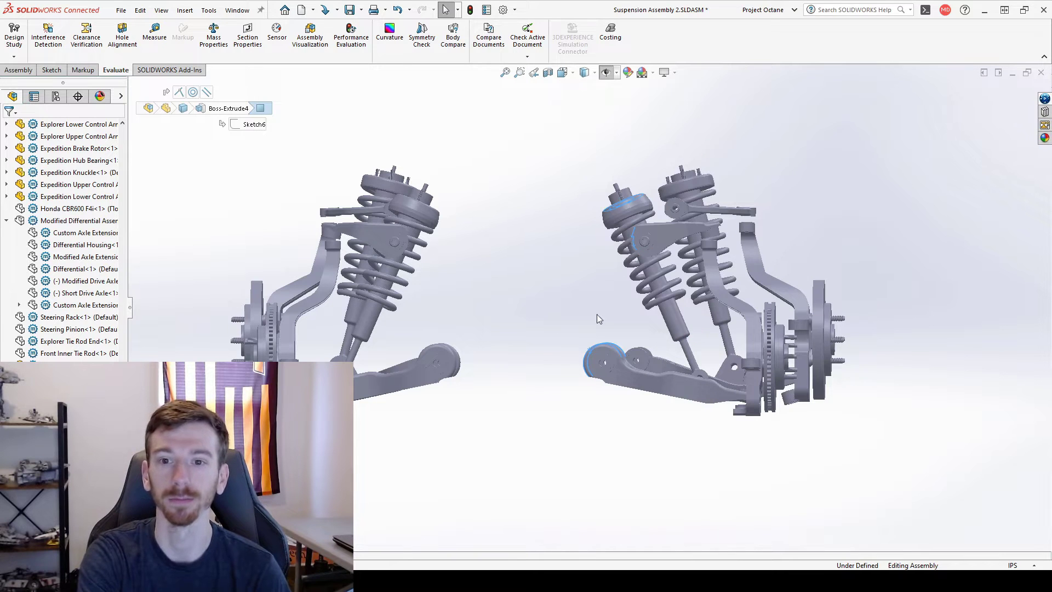
mouse_move(490, 316)
middle_mouse_down()
mouse_move(497, 293)
mouse_move(518, 324)
mouse_move(498, 321)
middle_mouse_up()
scroll(582, 371, "down", 1)
scroll(644, 433, "down", 2)
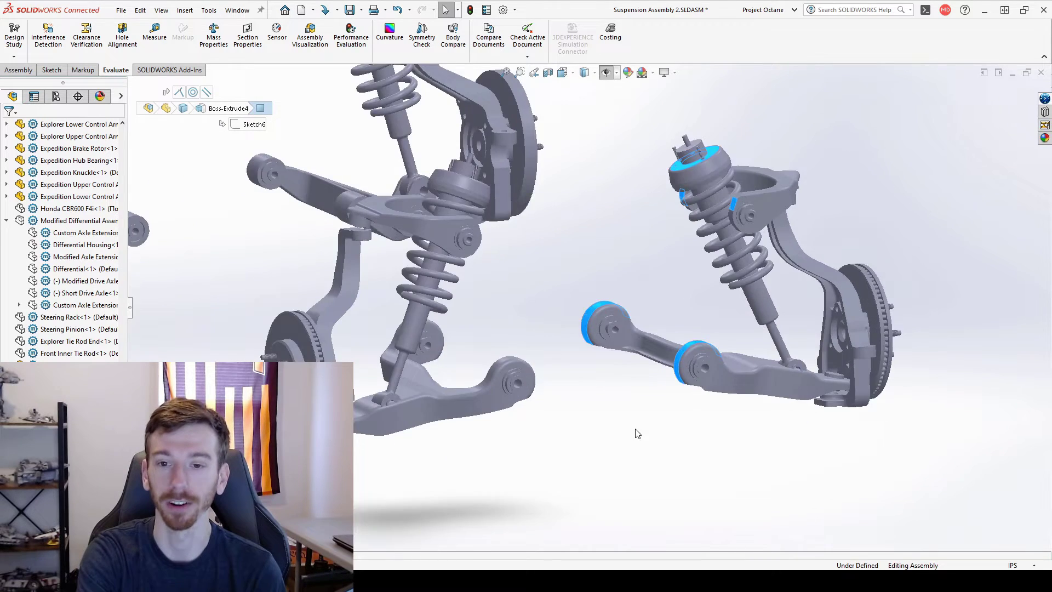
scroll(637, 434, "up", 3)
middle_click_drag(638, 434, 532, 289)
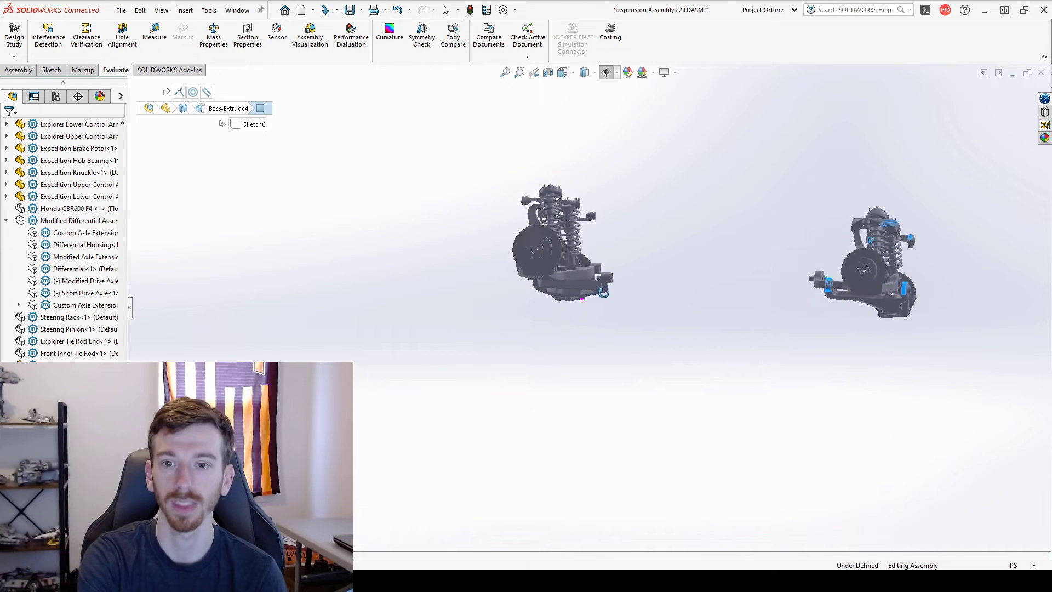
Orient the assembly to a standard side view showing both axles and clear the face selection.
middle_click_drag(789, 312, 750, 335)
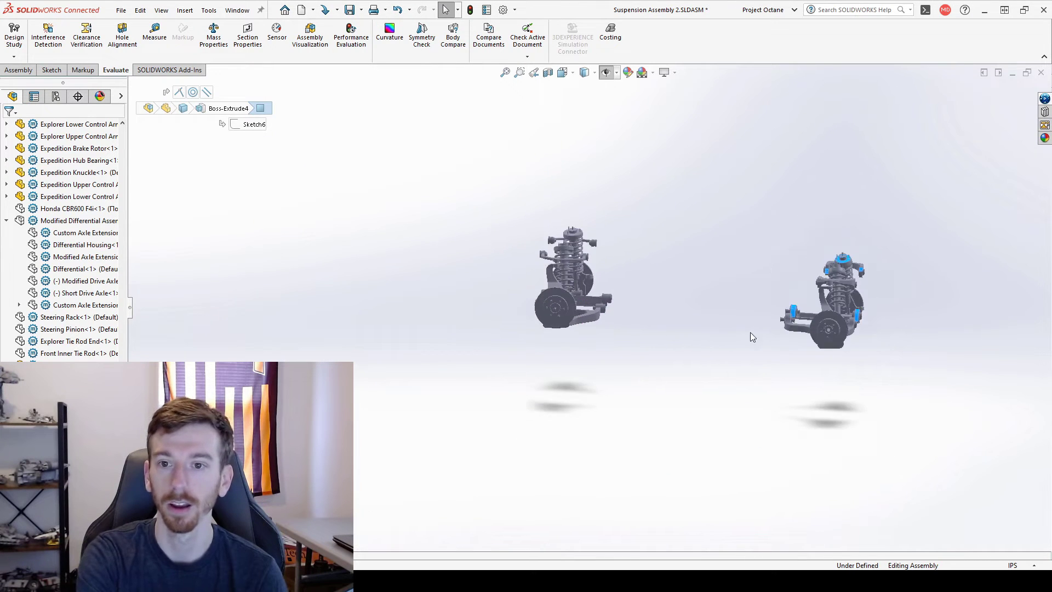
scroll(593, 306, "down", 2)
left_click(563, 72)
left_click(459, 390)
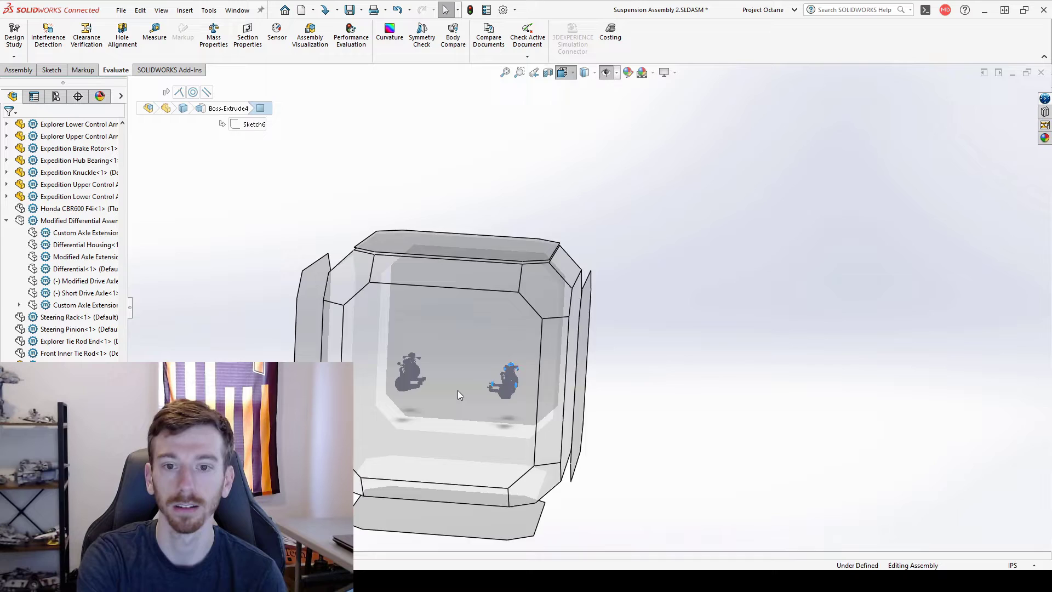
scroll(736, 332, "down", 3)
left_click(592, 318)
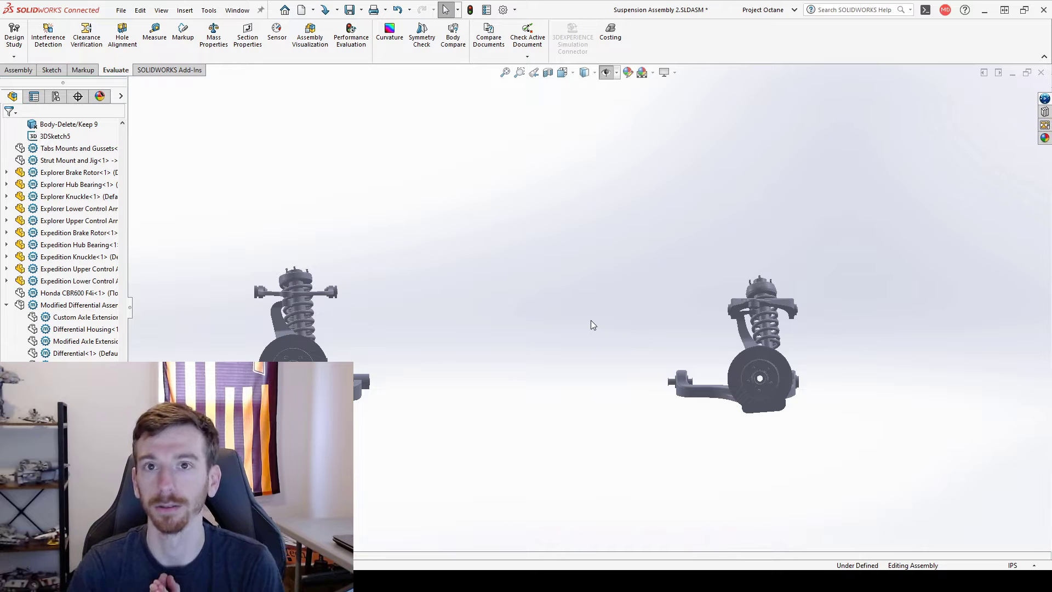
Examine the front and rear suspension corners from the side, comparing their control arm mounting positions and the distance between them.
scroll(734, 329, "down", 5)
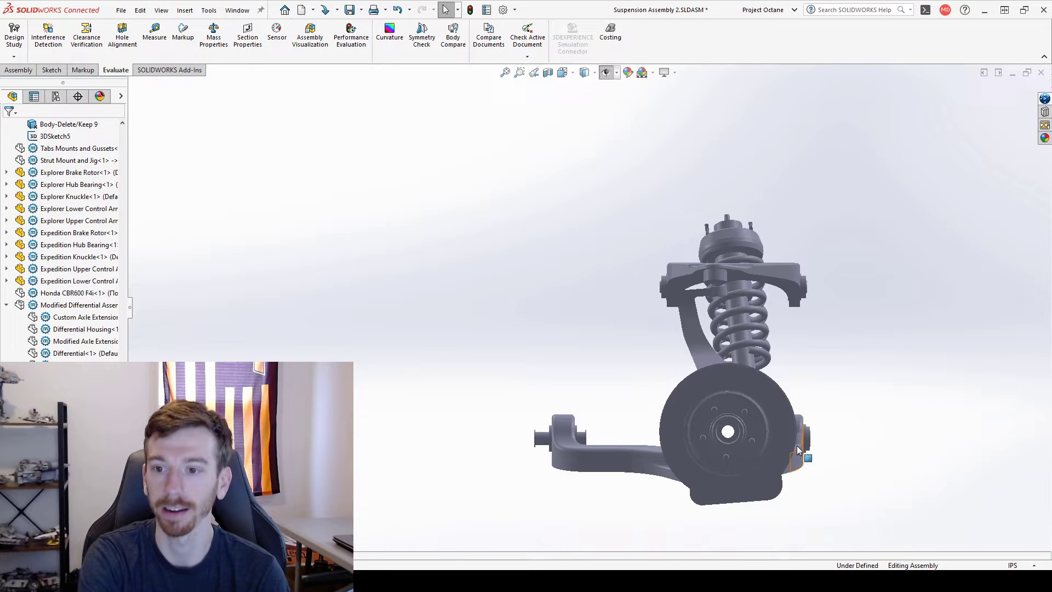
scroll(808, 349, "up", 4)
scroll(657, 347, "down", 3)
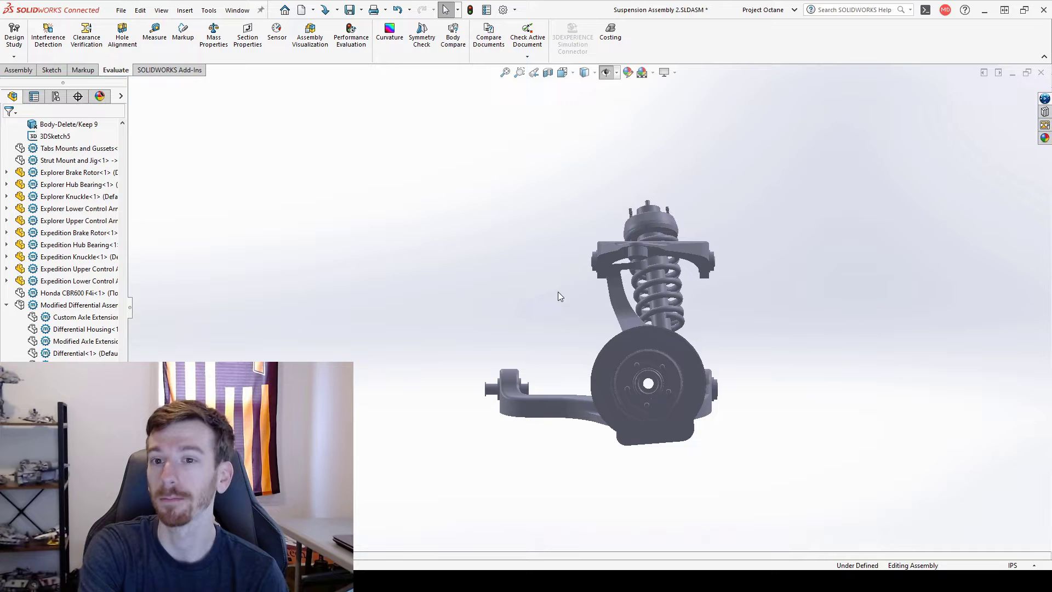
scroll(680, 332, "up", 3)
scroll(718, 304, "up", 3)
scroll(464, 291, "down", 4)
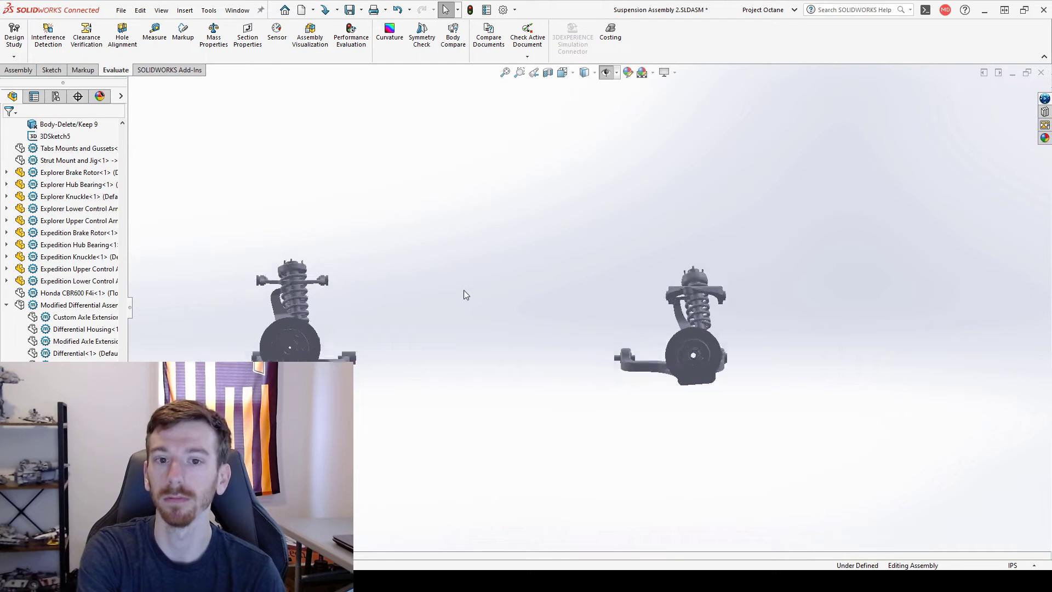
scroll(814, 298, "down", 3)
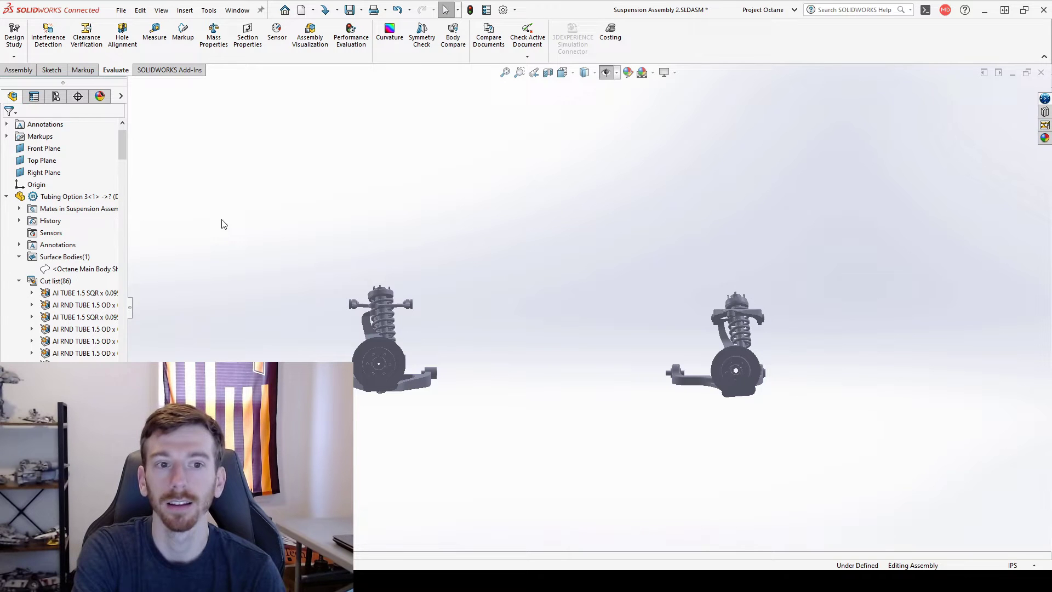
Roll the history of the Tubing Option 3 part forward to just after the Front Lower Suspension Box sketch.
left_click(106, 270)
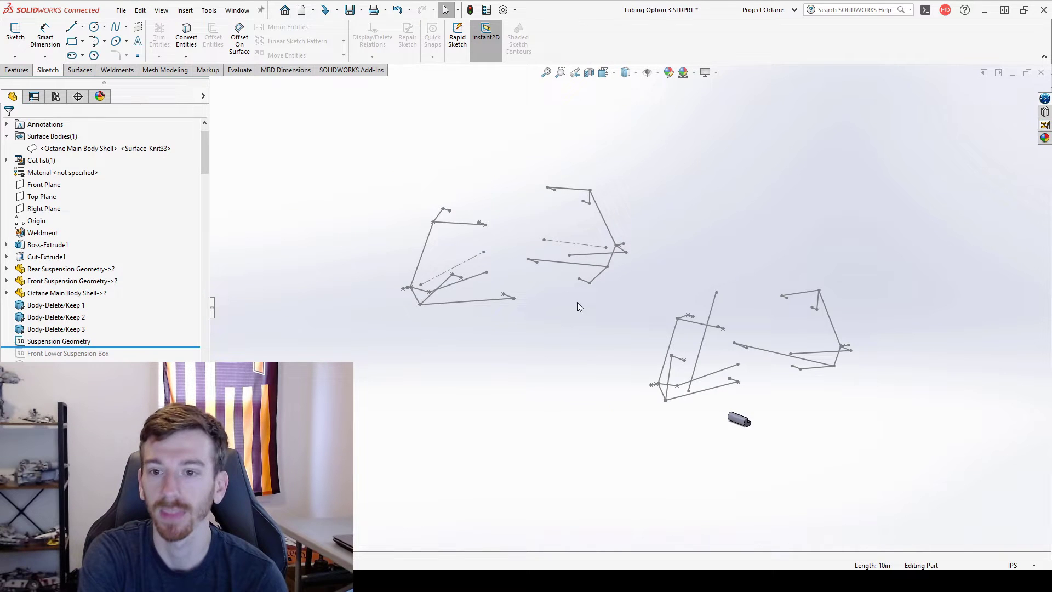
scroll(595, 296, "down", 2)
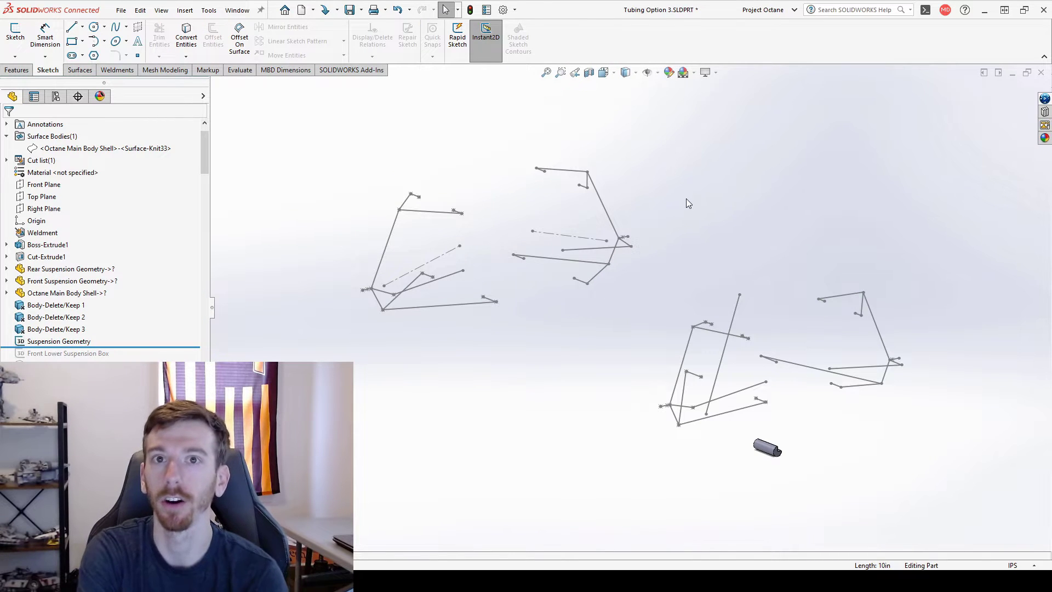
scroll(679, 219, "down", 2)
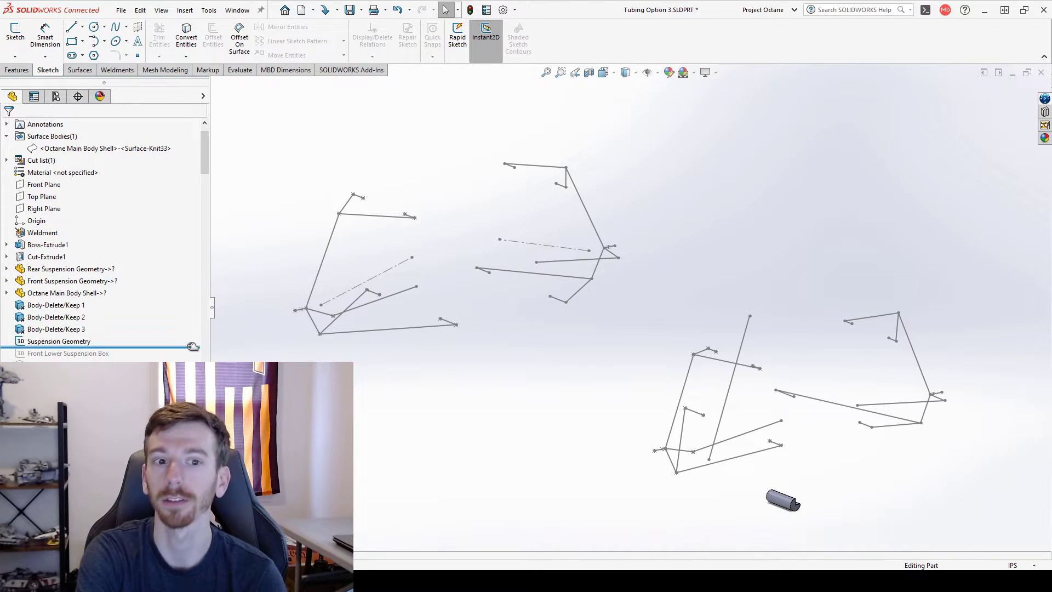
left_click_drag(191, 347, 190, 365)
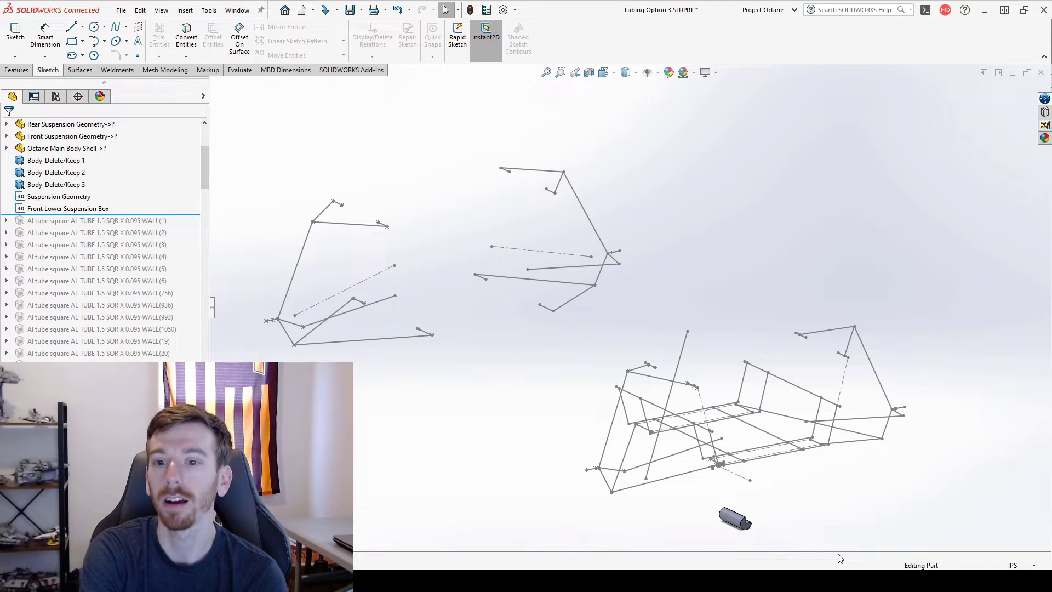
Highlight the bottom segments and two end uprights along one side of the Front Lower Suspension Box sketch, inspect them and clear the selection.
mouse_move(831, 481)
middle_mouse_down()
mouse_move(580, 339)
mouse_move(644, 270)
mouse_move(665, 324)
middle_mouse_up()
scroll(664, 323, "down", 4)
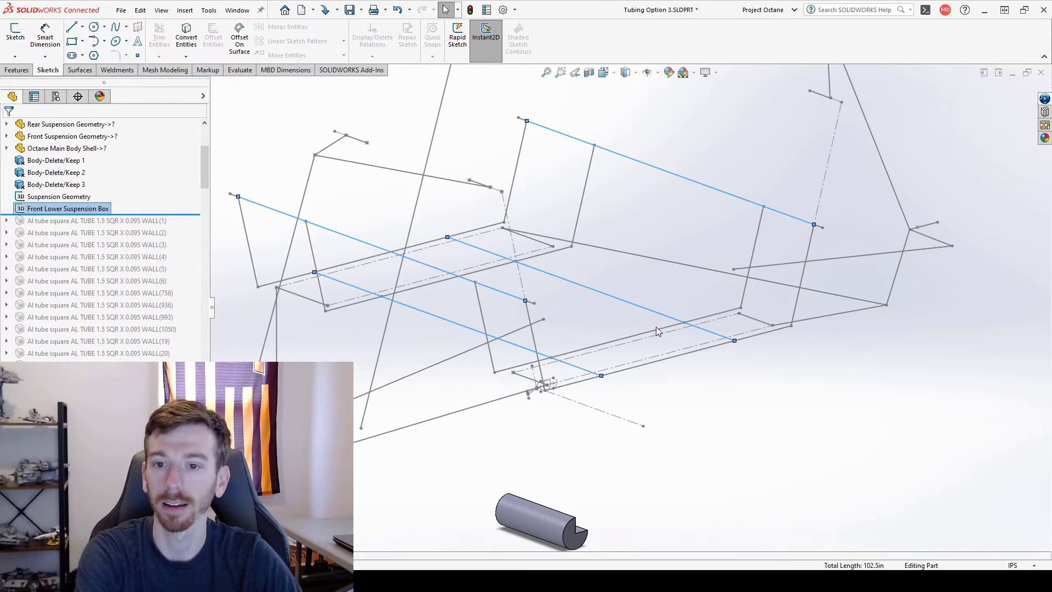
left_click(578, 385)
left_click(621, 371, "ctrl")
left_click(768, 332, "ctrl")
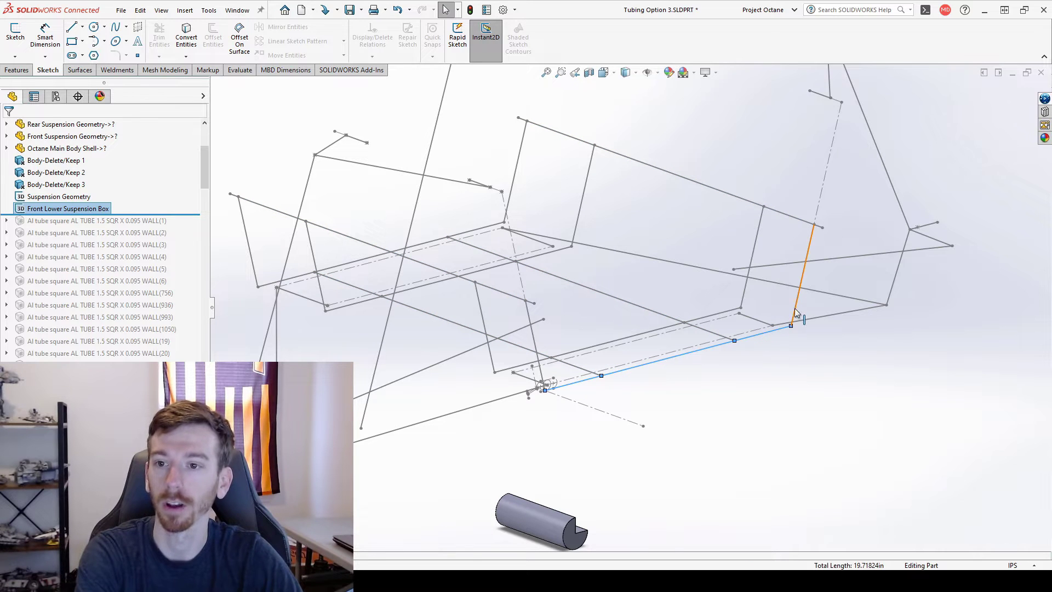
left_click(795, 307, "ctrl")
left_click(532, 339, "ctrl")
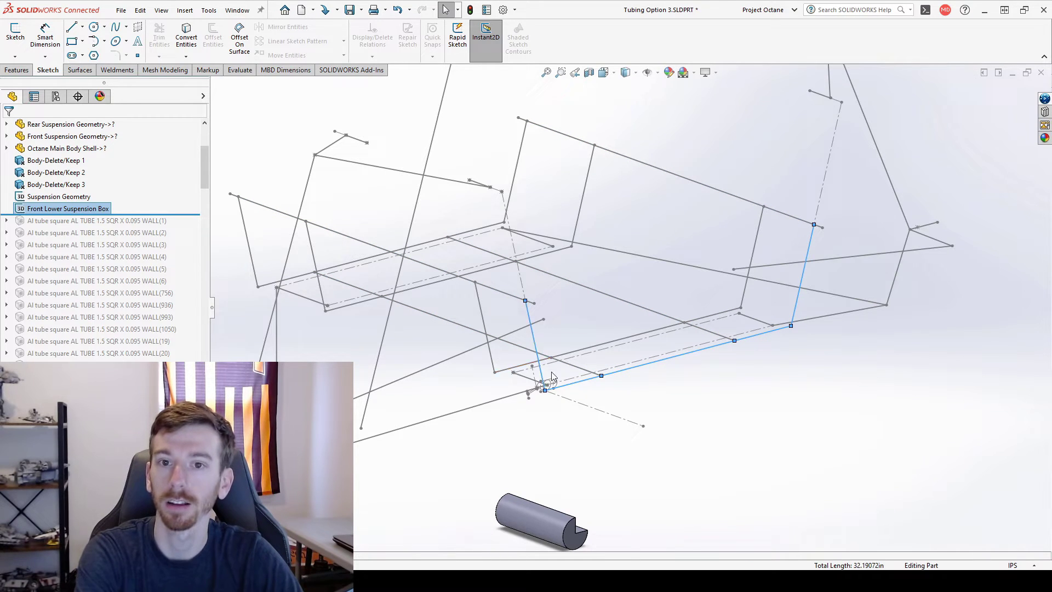
mouse_move(532, 340)
middle_mouse_down()
mouse_move(583, 271)
mouse_move(522, 210)
mouse_move(517, 232)
middle_mouse_up()
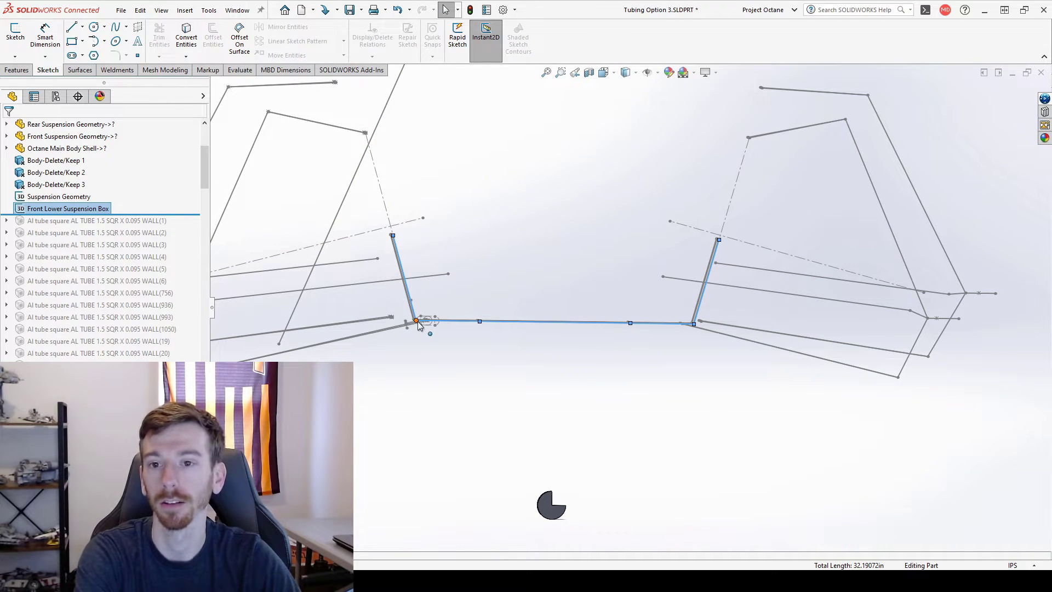
mouse_move(420, 325)
middle_mouse_down()
mouse_move(455, 329)
mouse_move(446, 364)
mouse_move(475, 359)
middle_mouse_up()
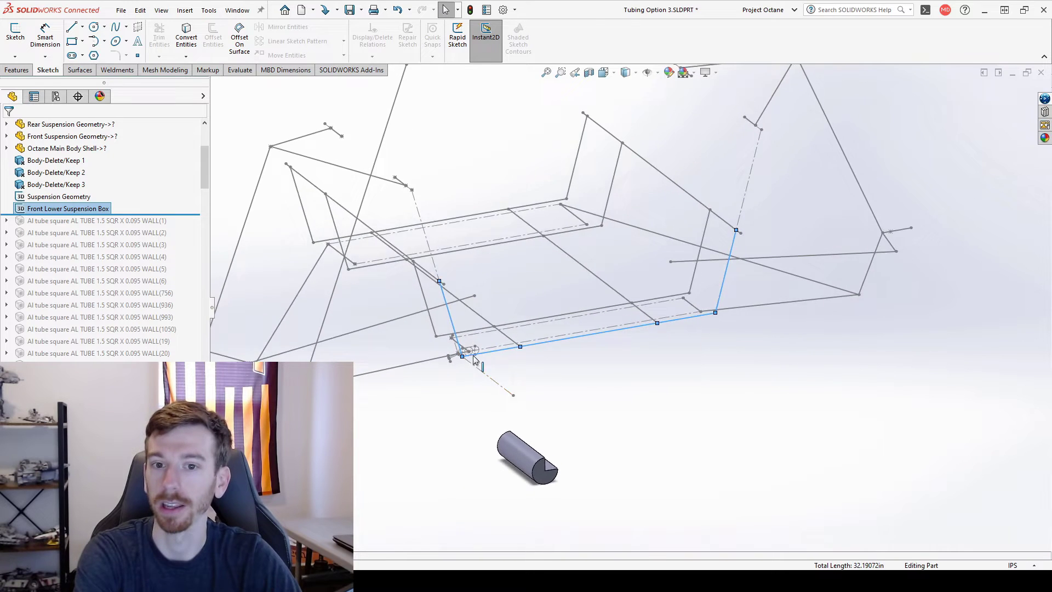
scroll(474, 359, "down", 2)
scroll(423, 321, "up", 4)
left_click(475, 445)
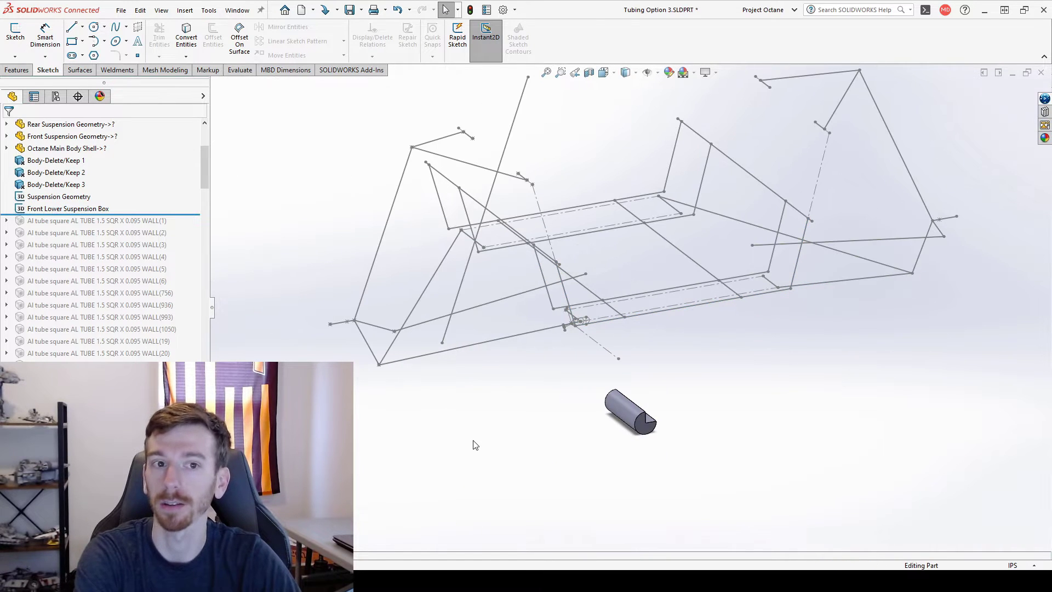
Roll the feature history forward past the square tube members built on the Front Lower Suspension Box sketch and inspect the frame.
left_click_drag(194, 214, 192, 373)
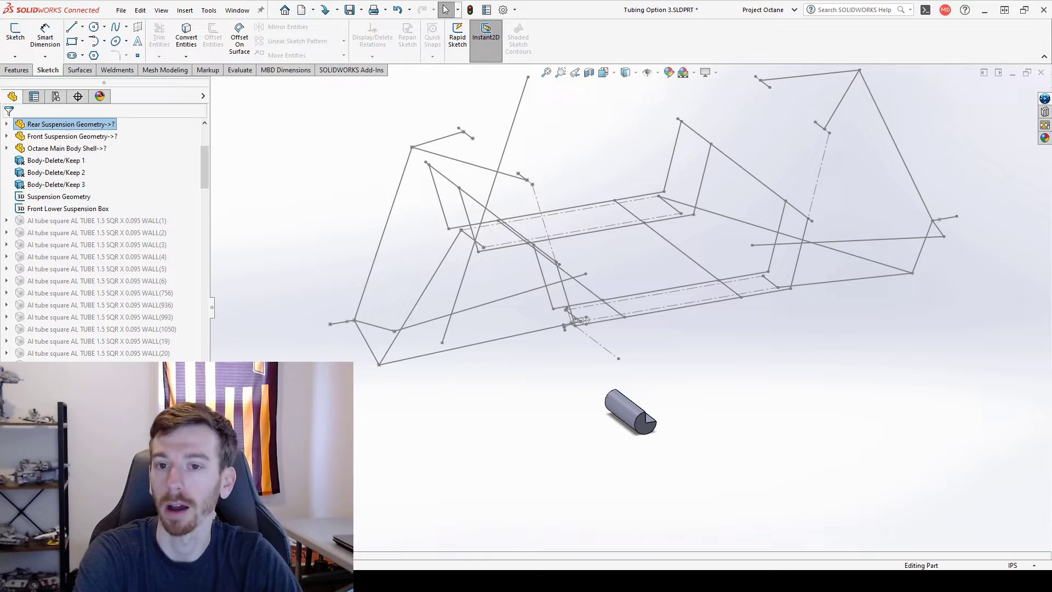
left_click(486, 434)
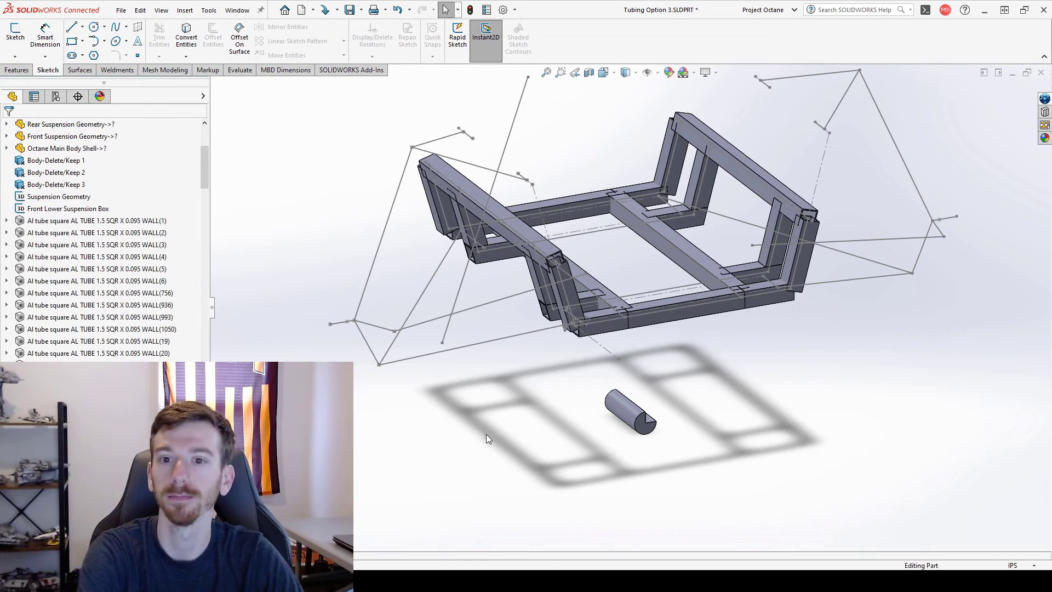
middle_click_drag(491, 437, 510, 262)
scroll(625, 299, "up", 2)
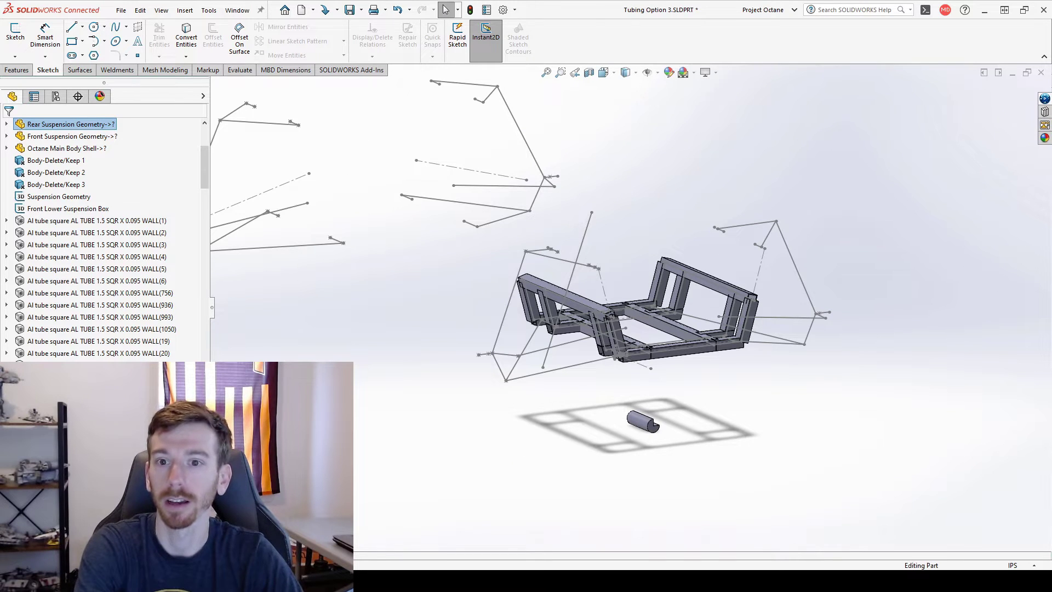
Roll the history forward to just after the Front Upper Suspension Box sketch and inspect its hoop outlines above the square tube frame.
scroll(673, 396, "up", 1)
scroll(636, 270, "down", 3)
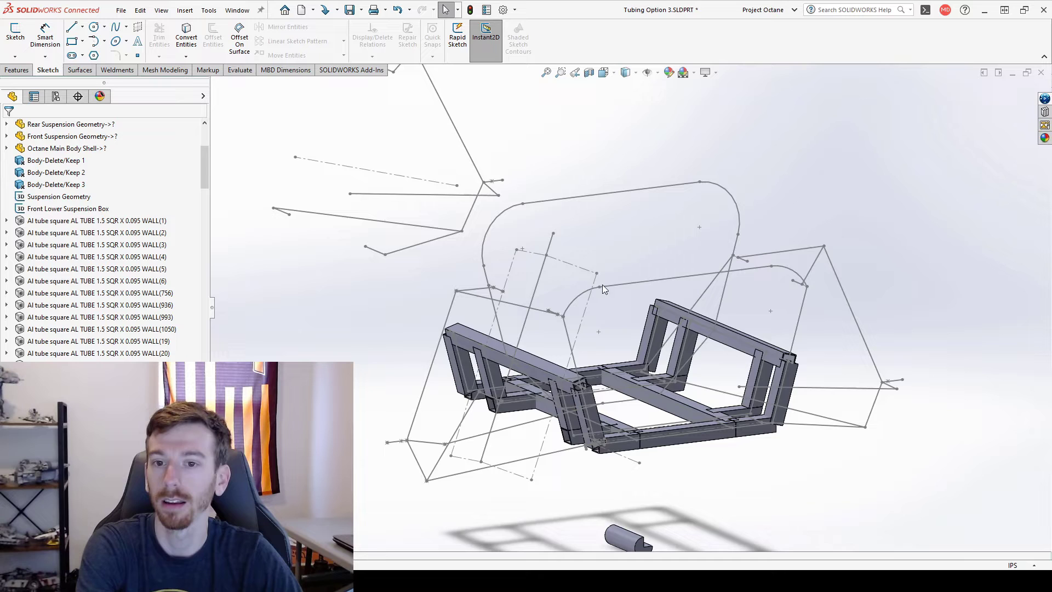
mouse_move(557, 322)
middle_mouse_down()
mouse_move(573, 277)
mouse_move(575, 317)
middle_mouse_up()
scroll(574, 316, "up", 1)
scroll(665, 232, "down", 1)
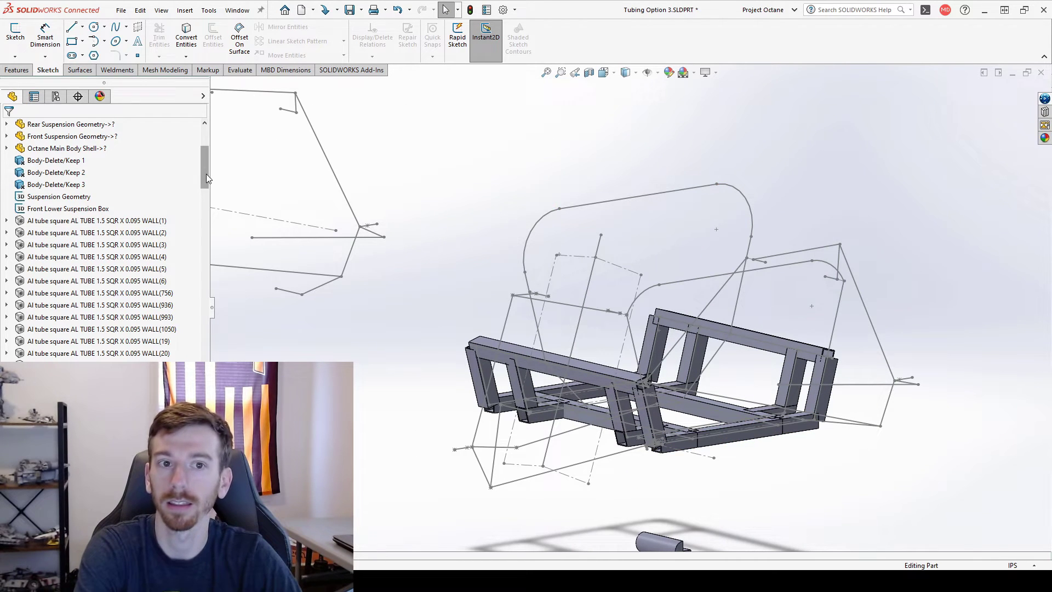
Roll the history forward past the two round tubing members of the Front Upper Suspension Box and inspect the hoops.
scroll(438, 324, "up", 3)
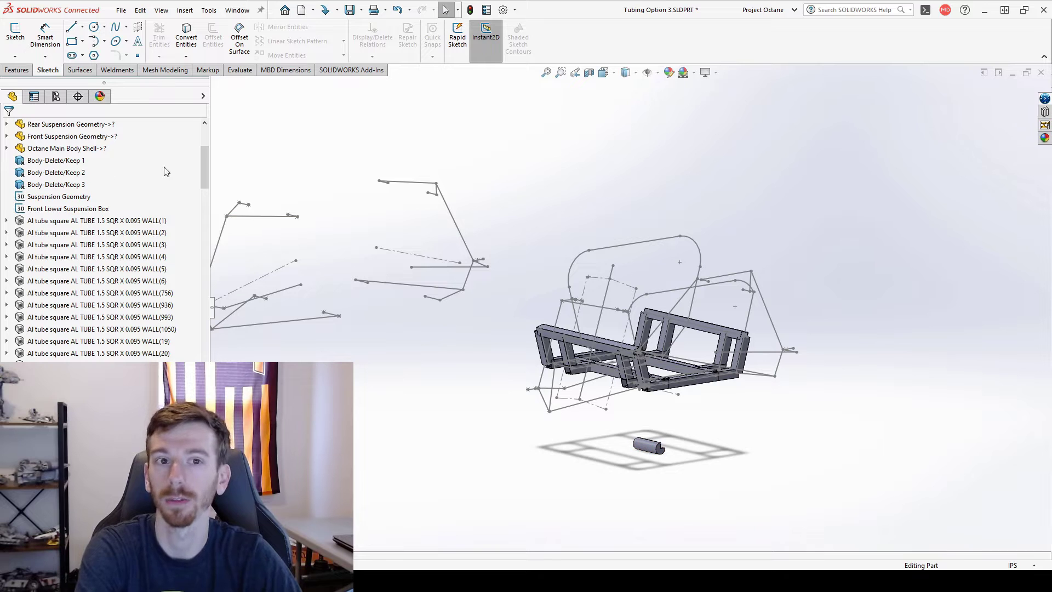
scroll(199, 169, "up", 5)
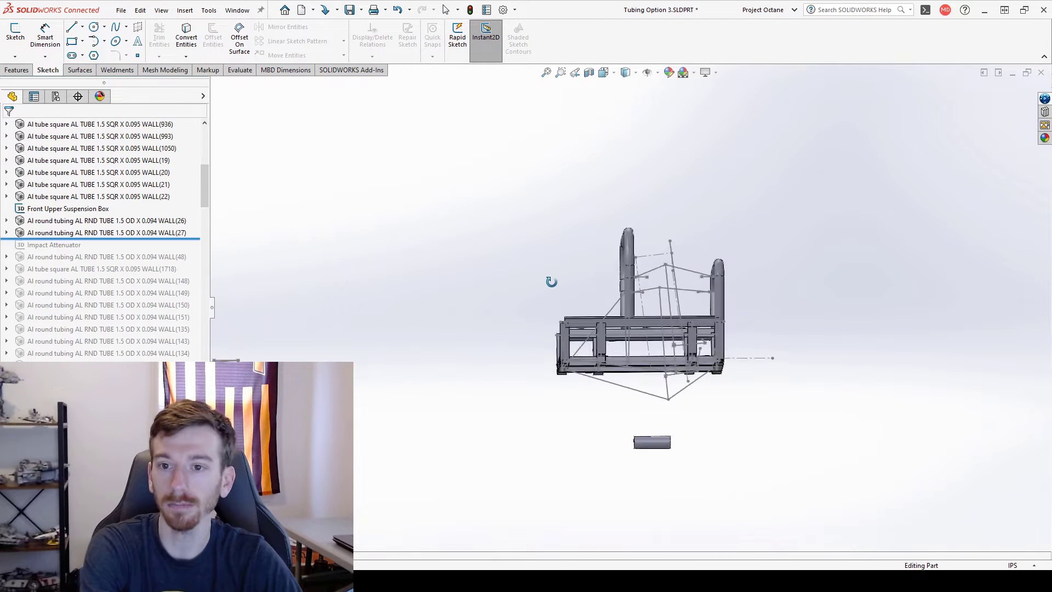
middle_click_drag(552, 282, 497, 323)
Roll the history forward to just after the Impact Attenuator sketch and inspect its lines at the front of the frame.
left_click_drag(187, 239, 184, 251)
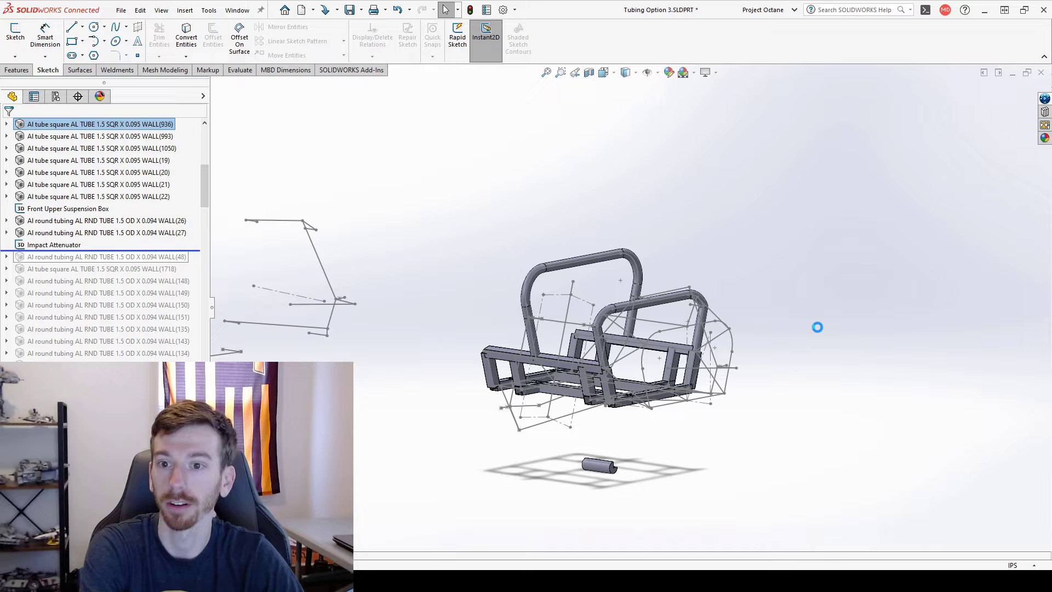
middle_click_drag(751, 376, 657, 400)
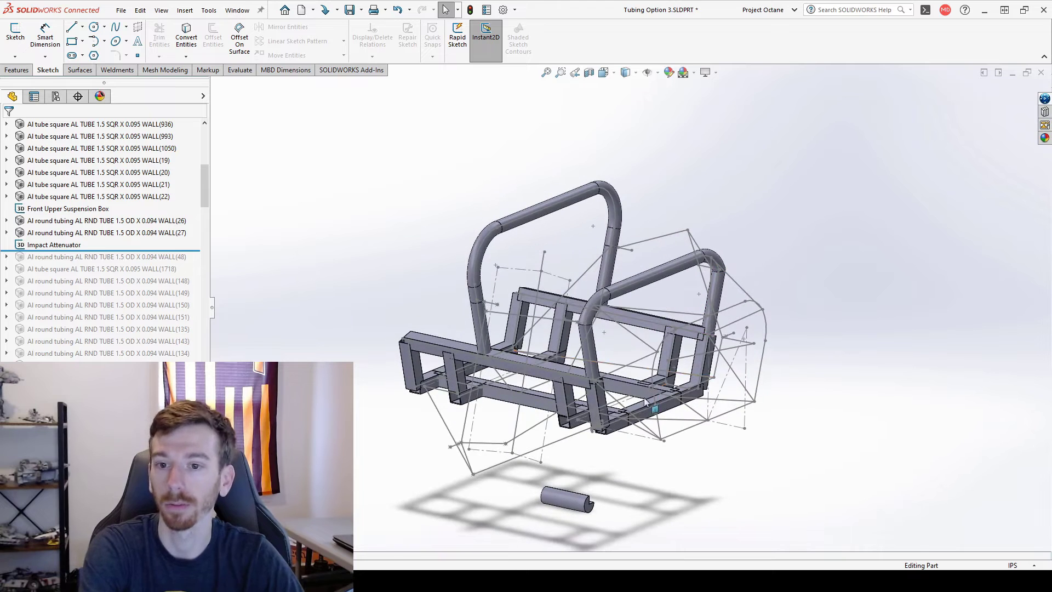
scroll(687, 349, "up", 4)
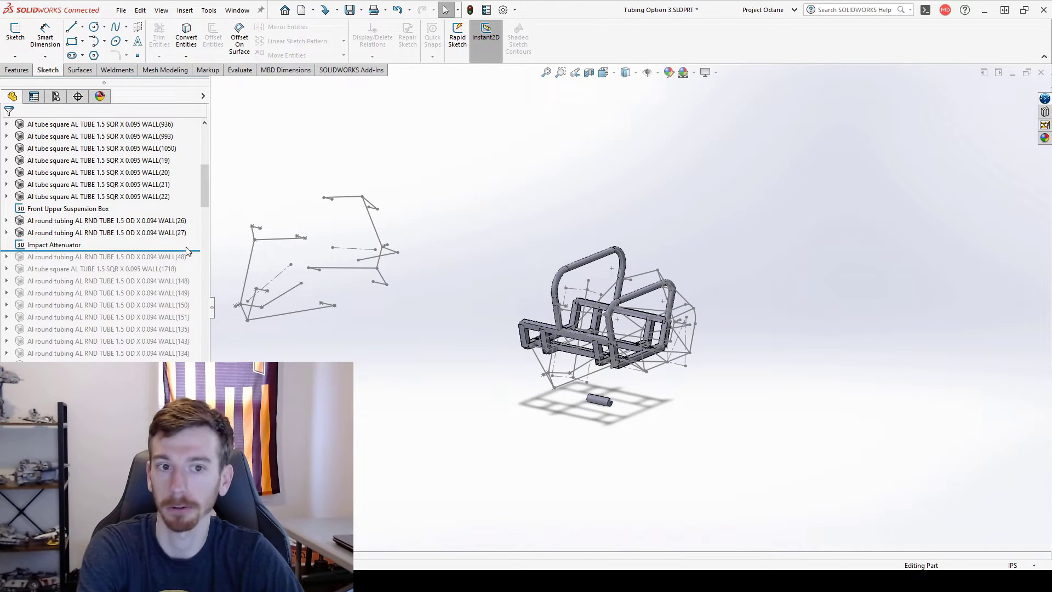
Roll the history forward past the Impact Attenuator tubing members, inspect the nose structure and highlight the suspension geometry line between the hoops.
left_click_drag(195, 250, 192, 394)
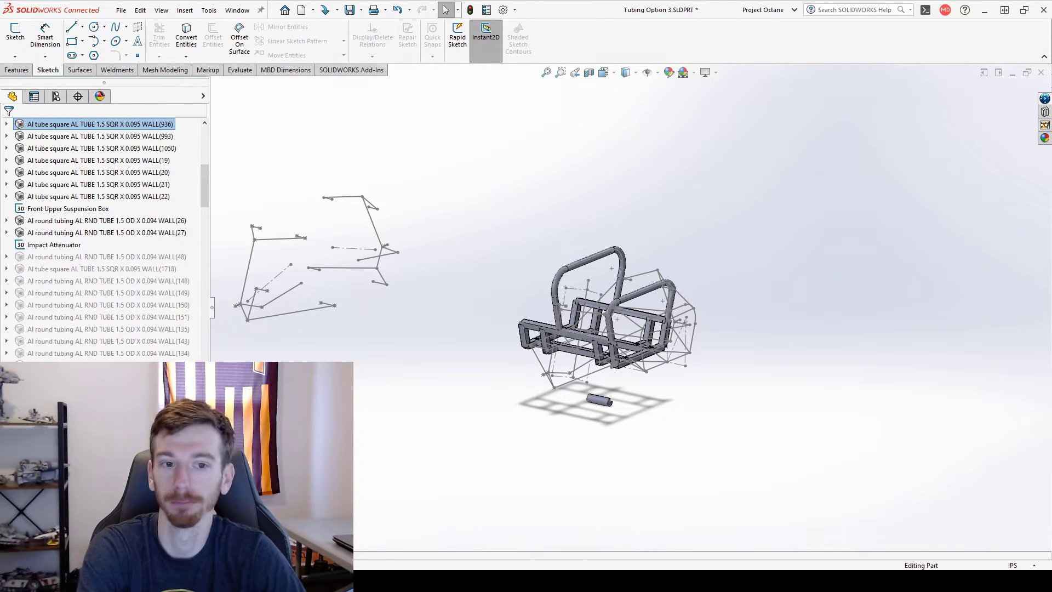
scroll(471, 225, "down", 2)
middle_click_drag(570, 362, 831, 296)
scroll(778, 299, "down", 4)
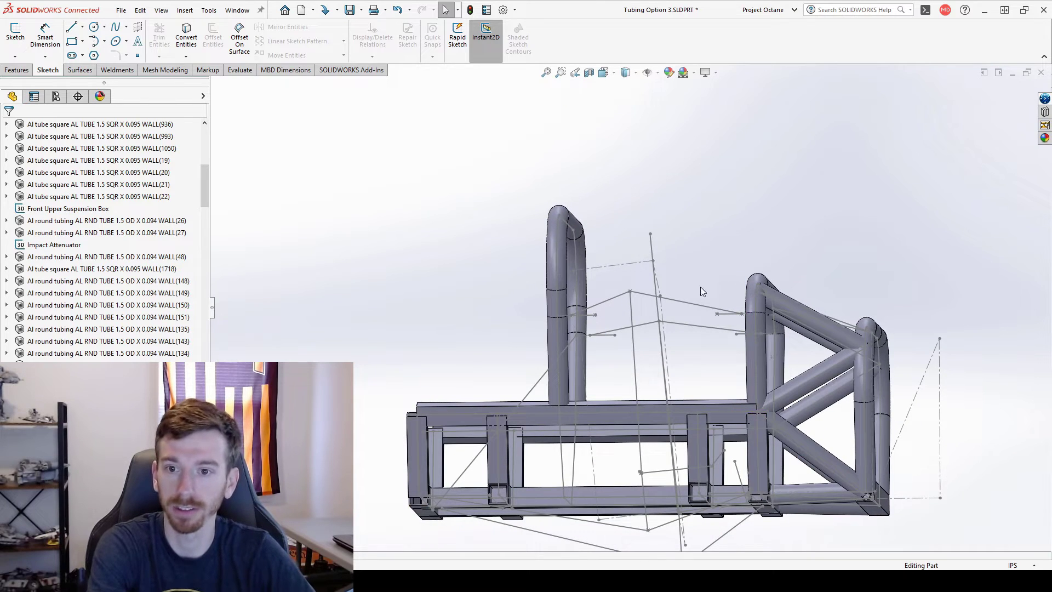
middle_click_drag(701, 290, 607, 286)
left_click(600, 291)
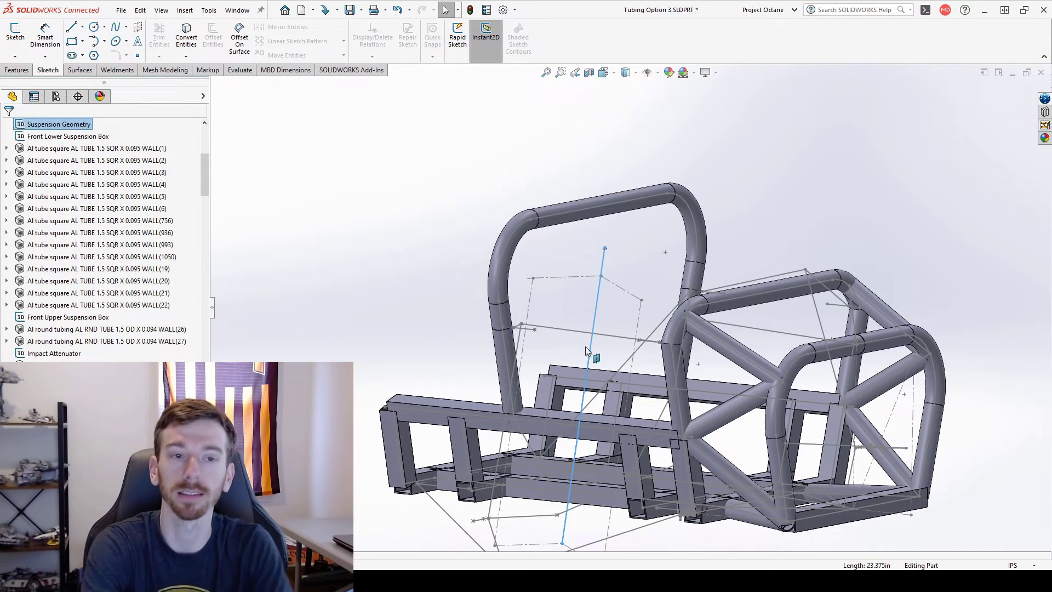
Roll the history forward to the sketch of the additional hoop behind the front suspension box and examine it from the side.
scroll(635, 336, "up", 3)
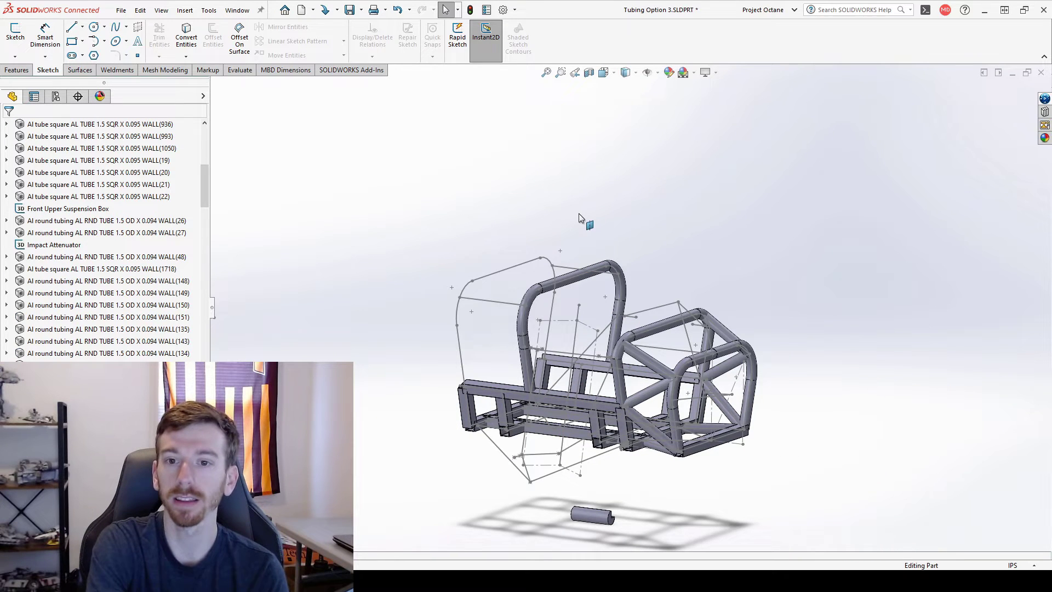
mouse_move(511, 314)
middle_mouse_down()
mouse_move(505, 306)
mouse_move(533, 301)
mouse_move(527, 313)
middle_mouse_up()
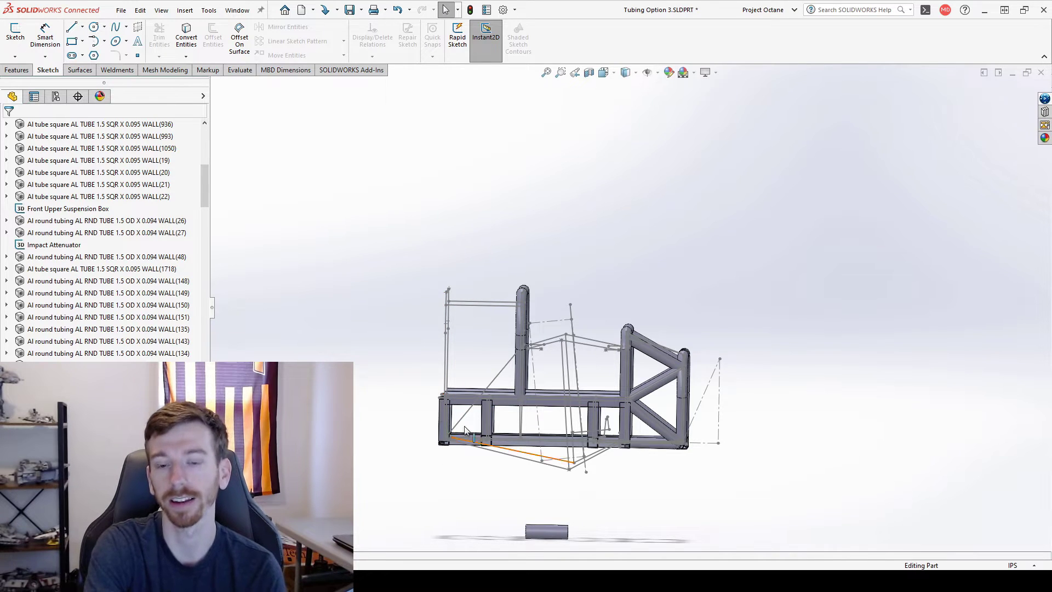
scroll(465, 430, "up", 6)
scroll(499, 272, "down", 3)
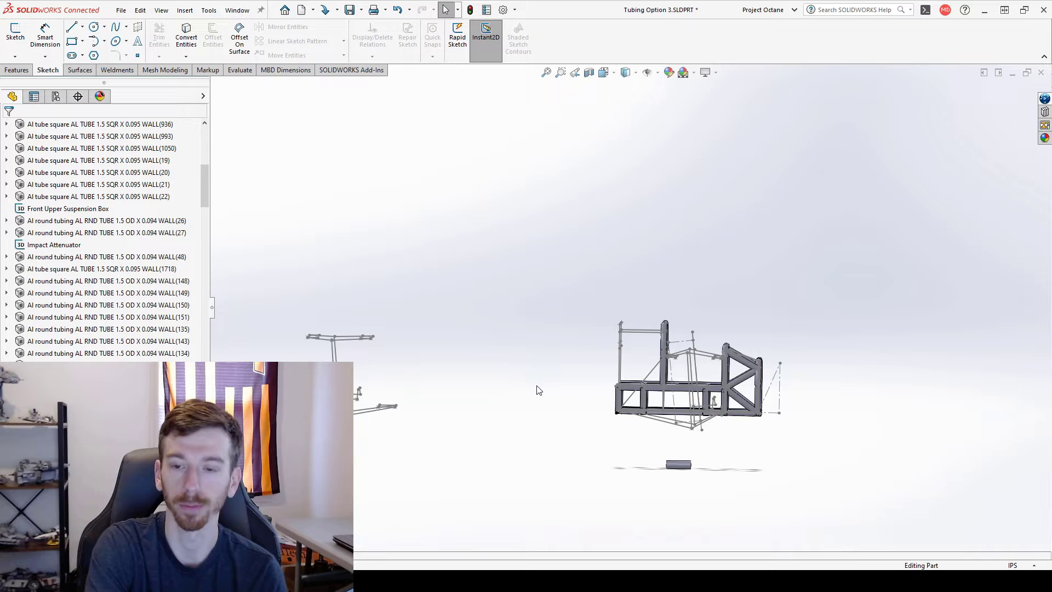
Roll the history forward past the round tubing of the additional hoop and upper rails and inspect the front frame.
scroll(642, 347, "down", 3)
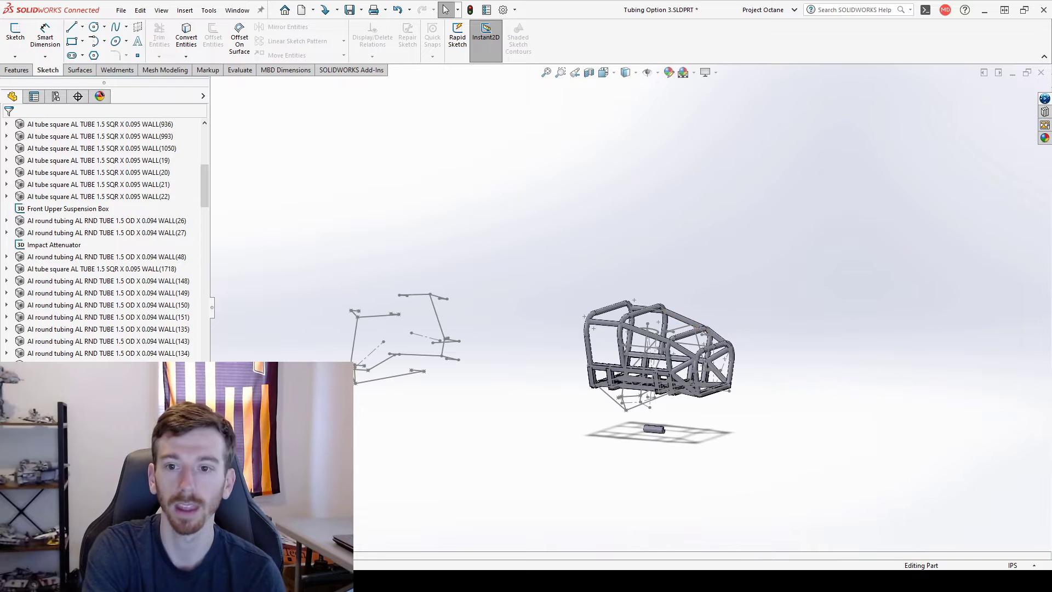
scroll(718, 348, "down", 5)
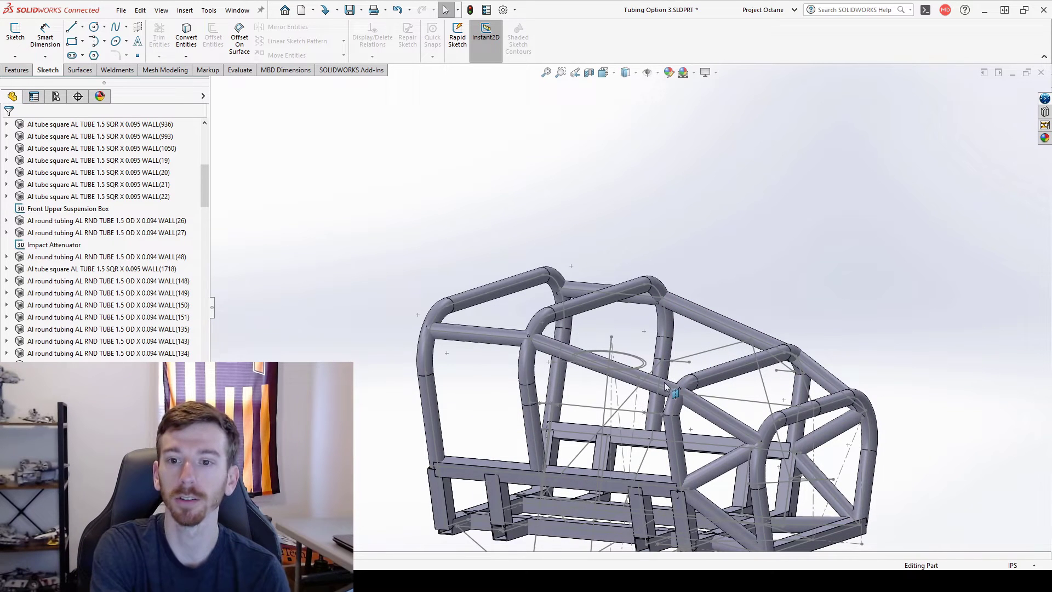
middle_click_drag(736, 333, 630, 325)
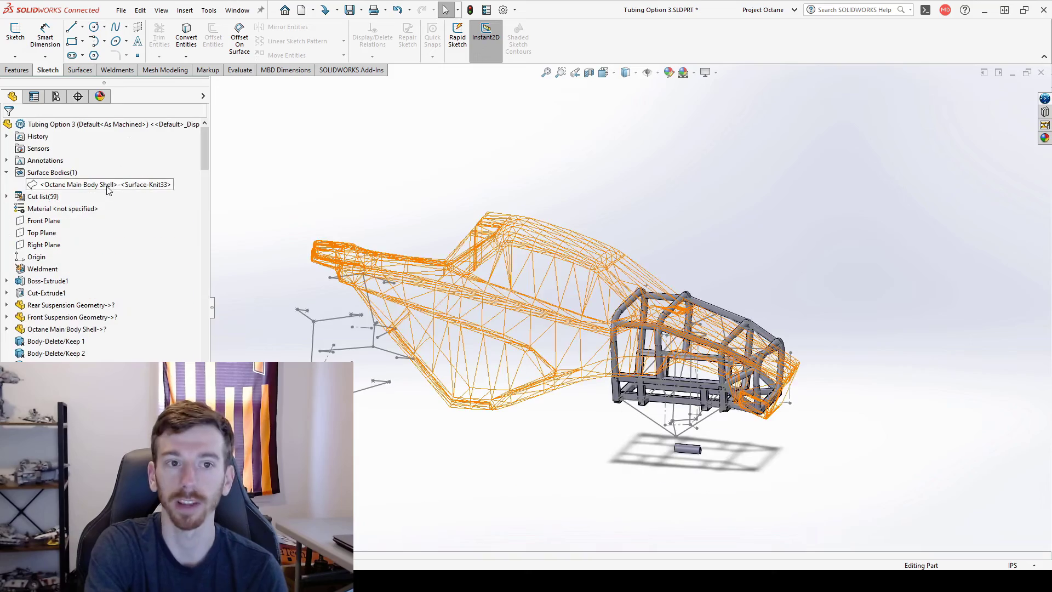
Highlight the Octane Main Body Shell surface body and compare its outline with the front frame's upper tubes from the side.
left_click(104, 185)
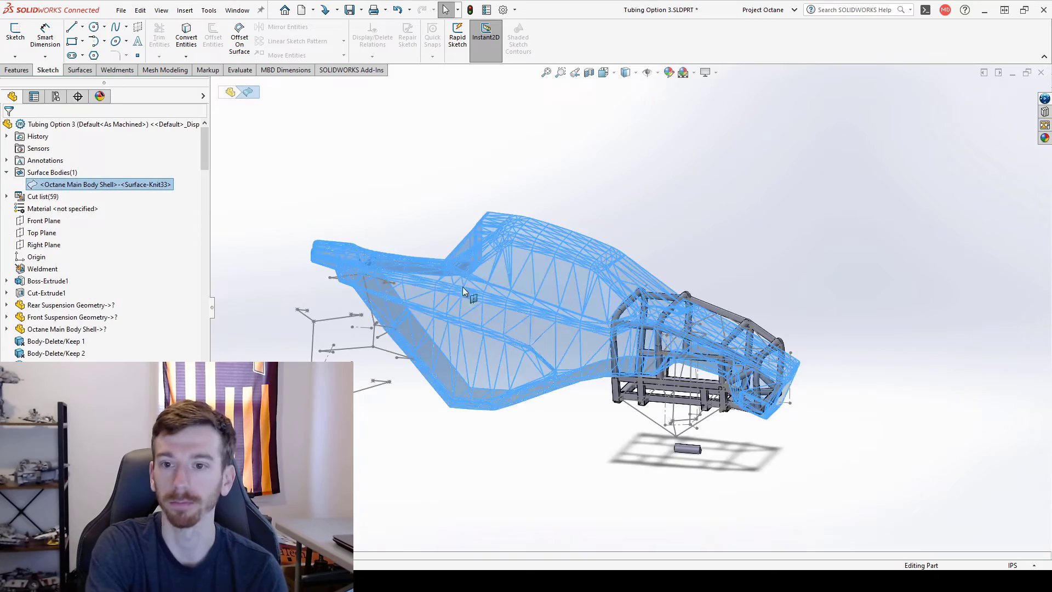
middle_click_drag(635, 276, 652, 282)
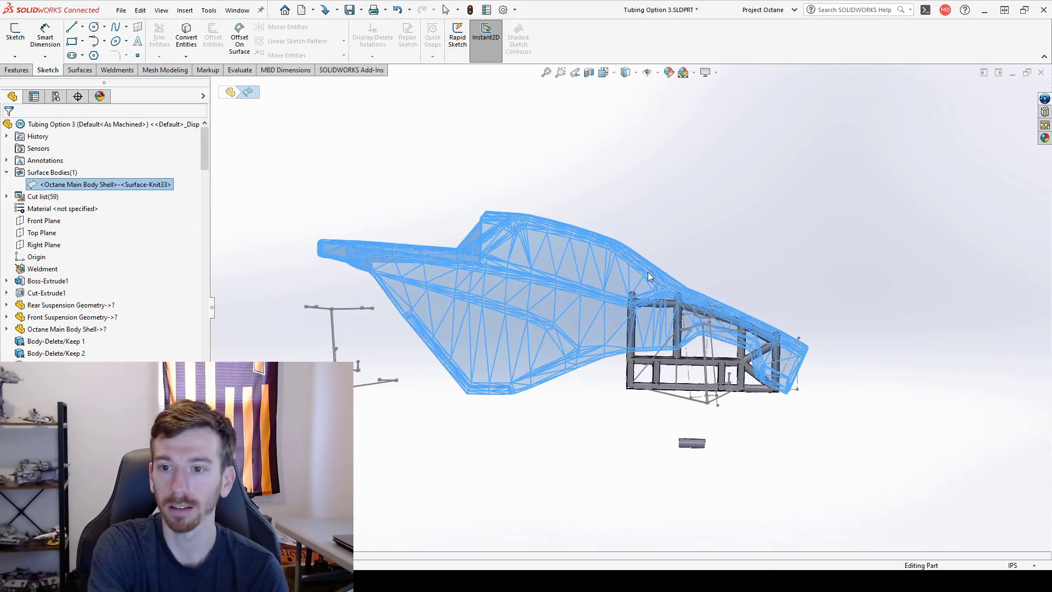
scroll(688, 300, "down", 5)
scroll(653, 329, "up", 3)
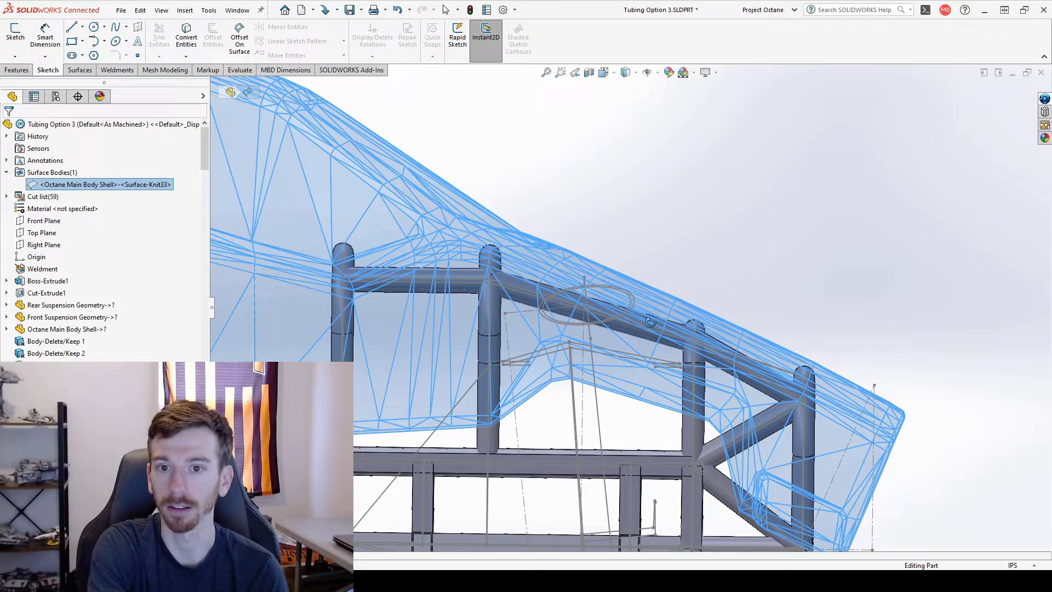
Roll the history forward past the Front Strut Bracing members and view the front frame together with the rear suspension geometry.
scroll(651, 329, "up", 2)
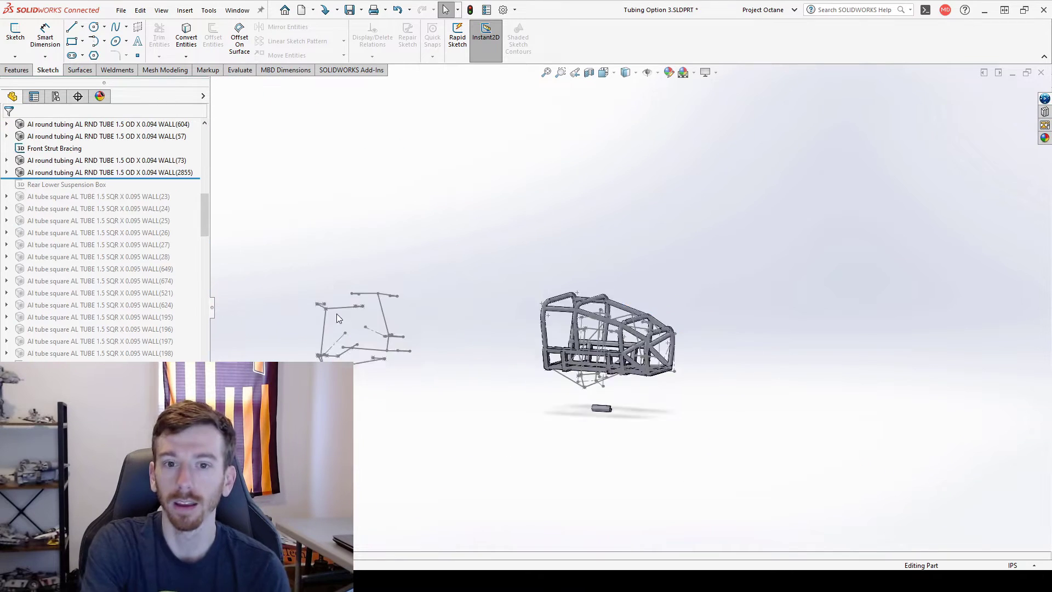
scroll(336, 314, "down", 2)
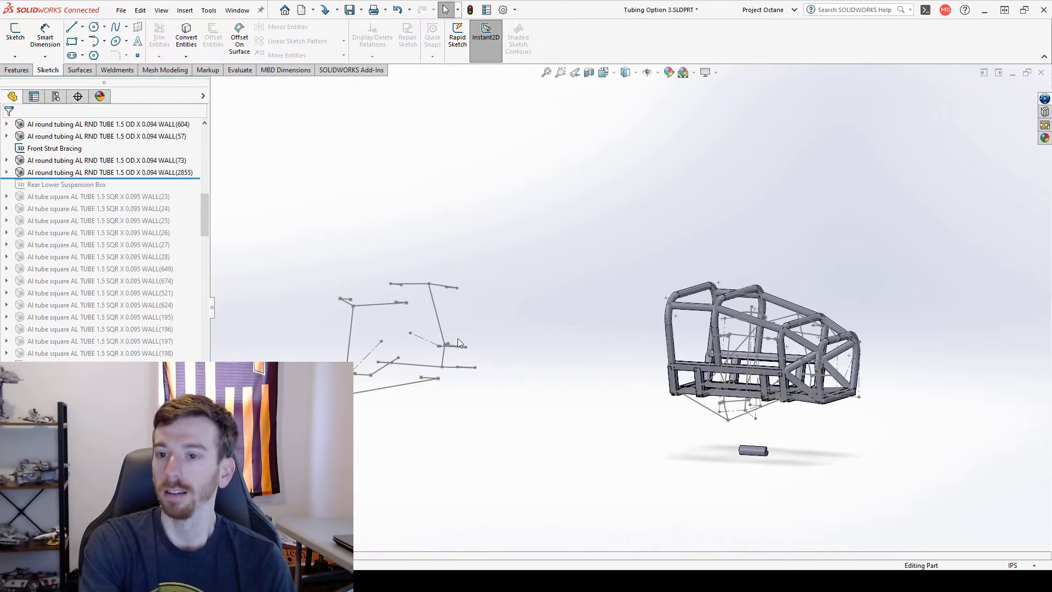
scroll(595, 330, "up", 2)
middle_click_drag(598, 334, 578, 305)
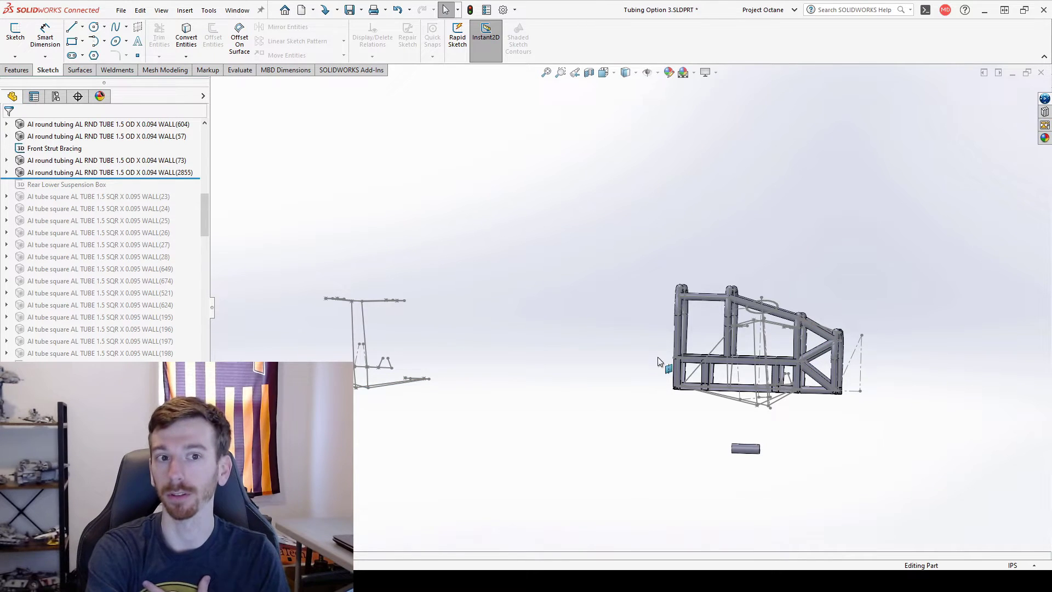
Roll the history forward to just after the Rear Lower Suspension Box sketch and inspect it within the rear suspension geometry.
left_click_drag(156, 178, 156, 190)
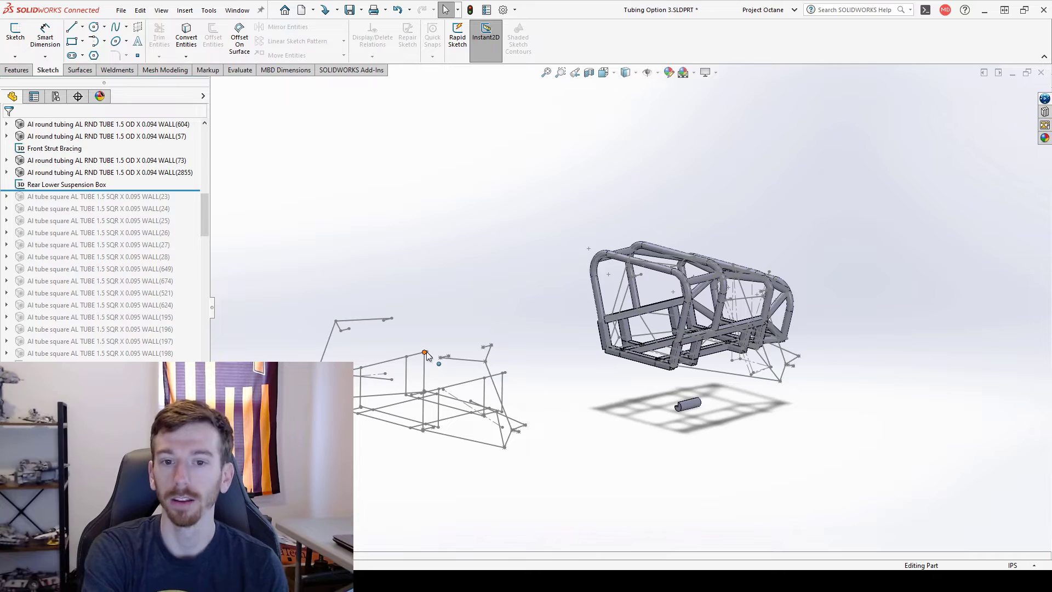
scroll(427, 354, "down", 3)
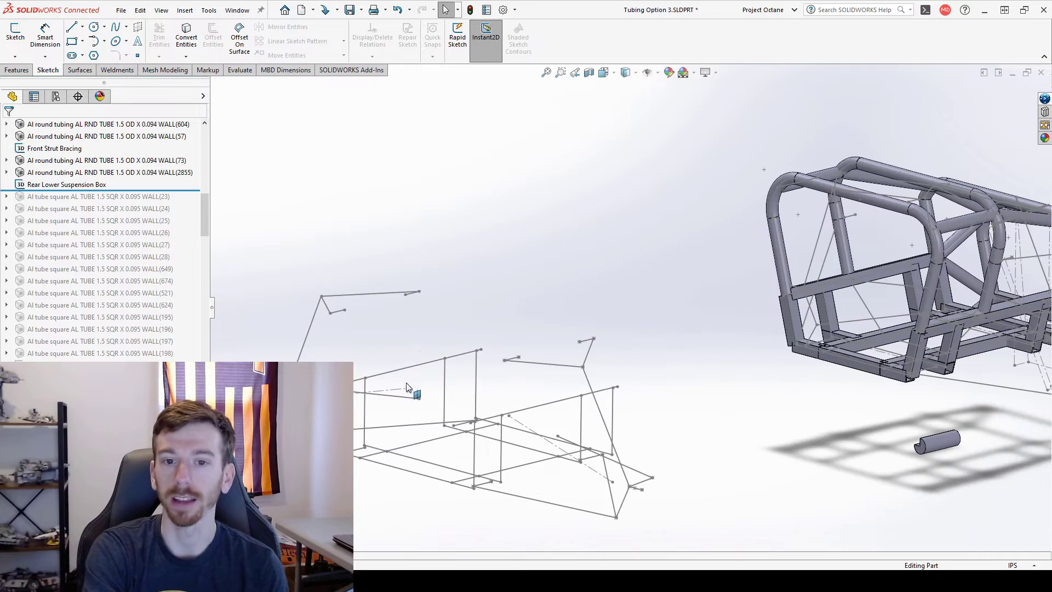
mouse_move(435, 370)
middle_mouse_down()
mouse_move(481, 305)
mouse_move(546, 289)
mouse_move(488, 291)
mouse_move(505, 350)
middle_mouse_up()
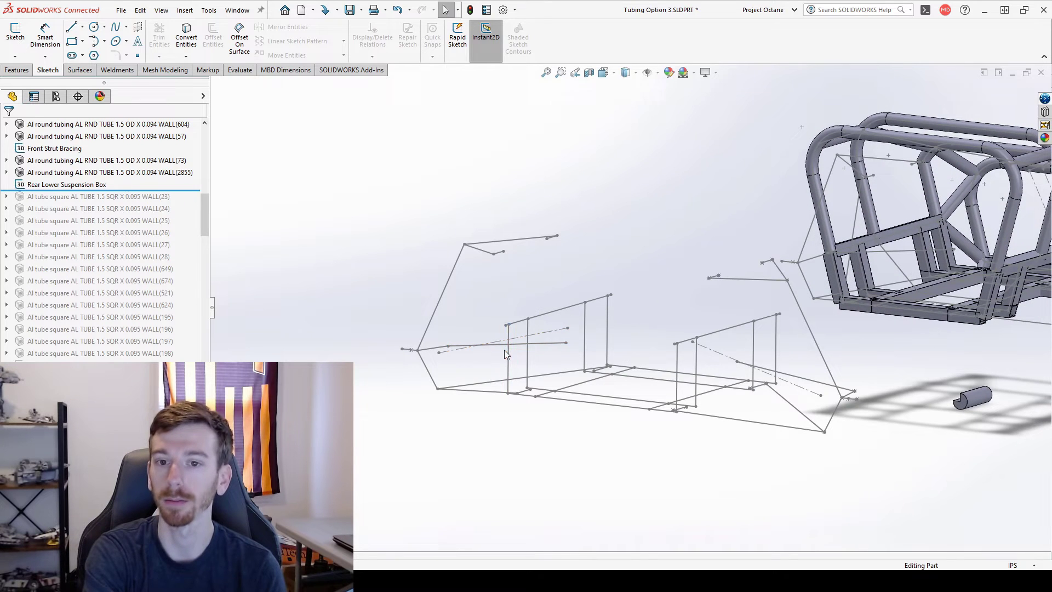
Highlight an upright of the Rear Lower Suspension Box sketch, clear the selection and examine the box relative to the front frame.
left_click(508, 356)
left_click(443, 447)
scroll(443, 446, "up", 4)
scroll(807, 278, "down", 3)
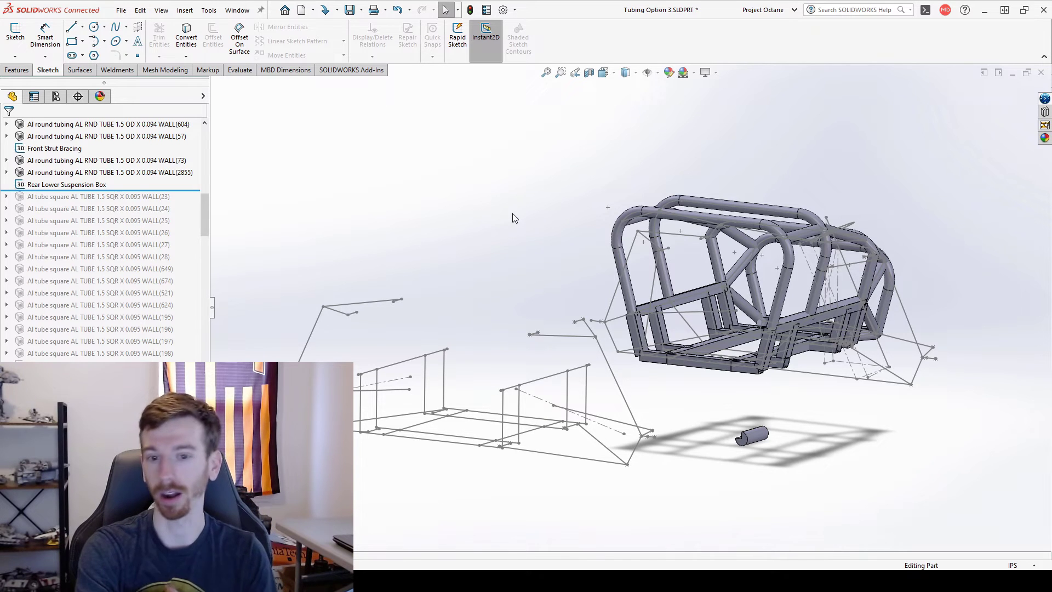
middle_click_drag(464, 422, 475, 381)
scroll(510, 350, "up", 3)
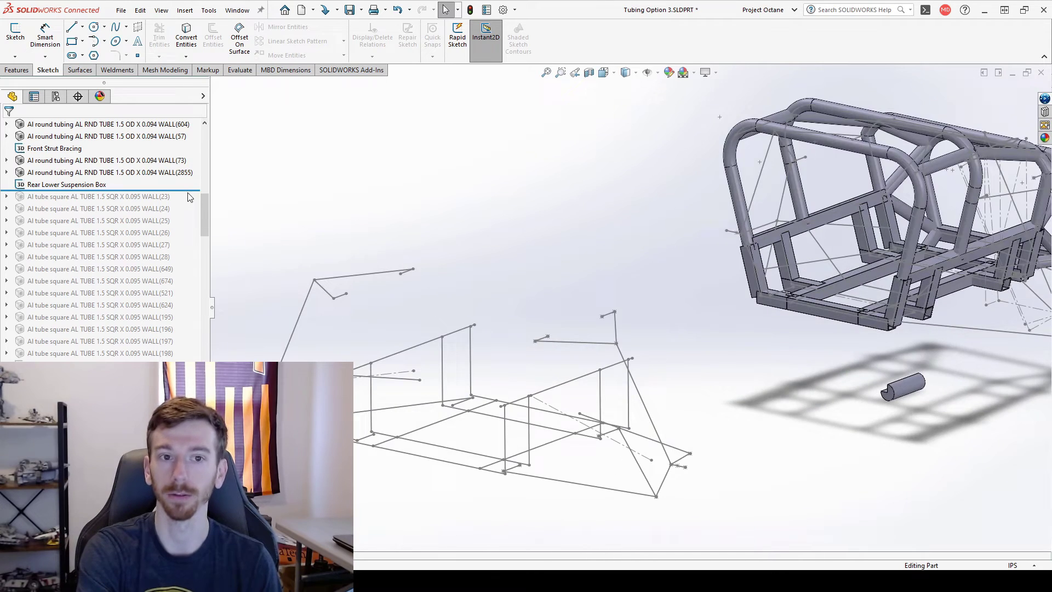
Roll the history forward past the Rear Lower Suspension Box's square tube members and compare the rear box with the front frame from the side.
left_click_drag(189, 188, 189, 359)
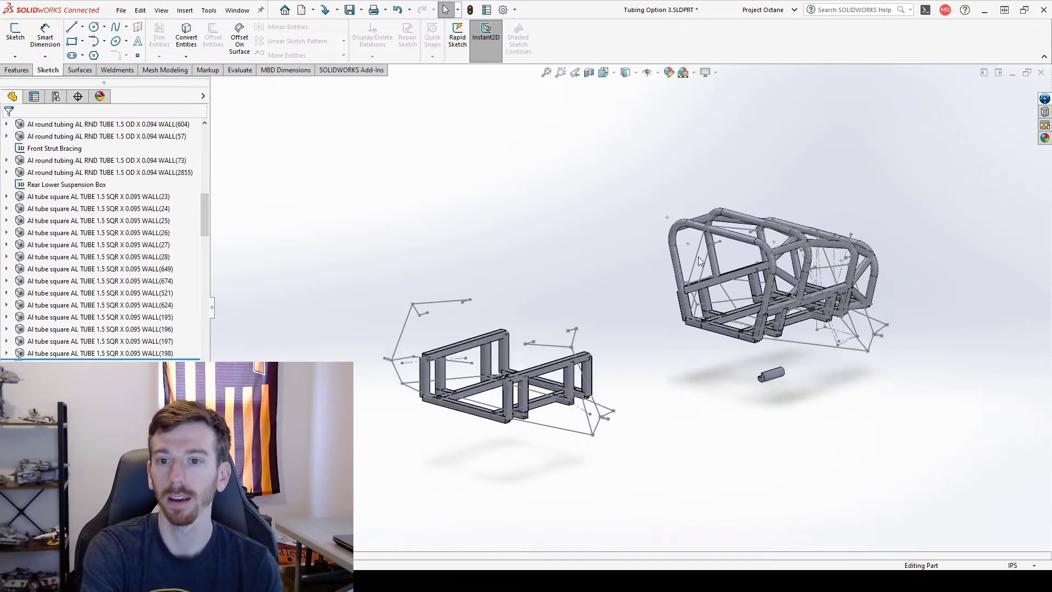
scroll(680, 252, "up", 1)
middle_click_drag(397, 390, 346, 346)
scroll(471, 268, "up", 4)
scroll(458, 280, "down", 5)
middle_click_drag(415, 372, 402, 362)
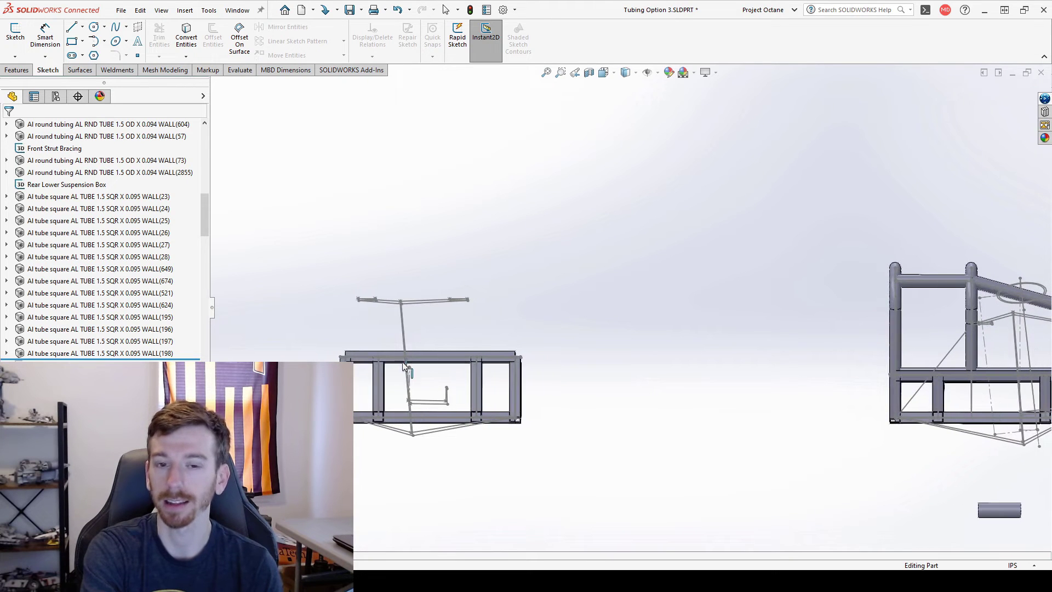
scroll(406, 360, "down", 2)
scroll(647, 307, "up", 2)
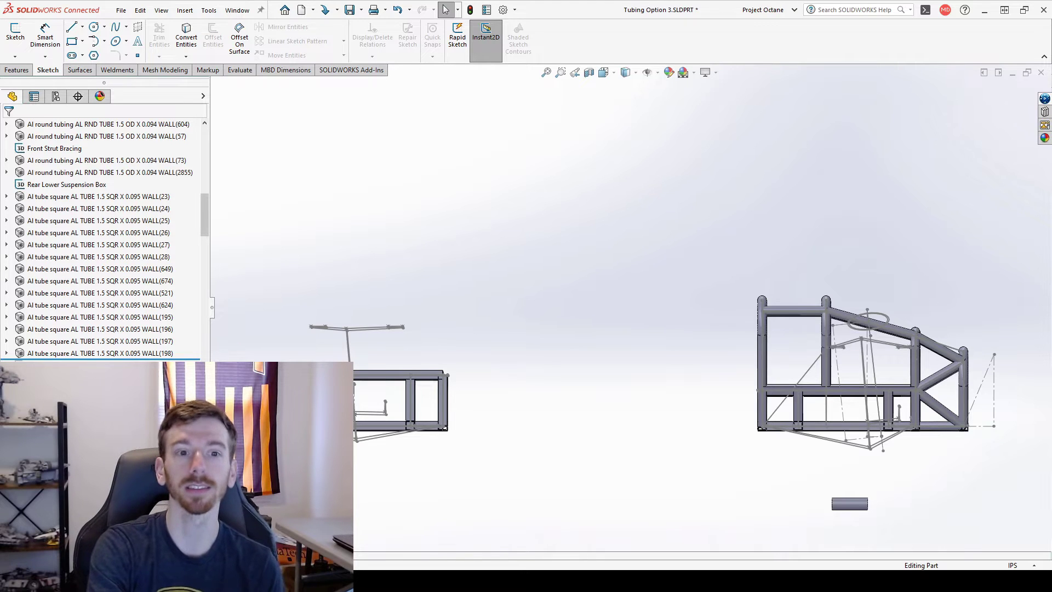
Roll the history forward past the Main Hoop sketch and its round and square tubing members.
left_click(102, 124)
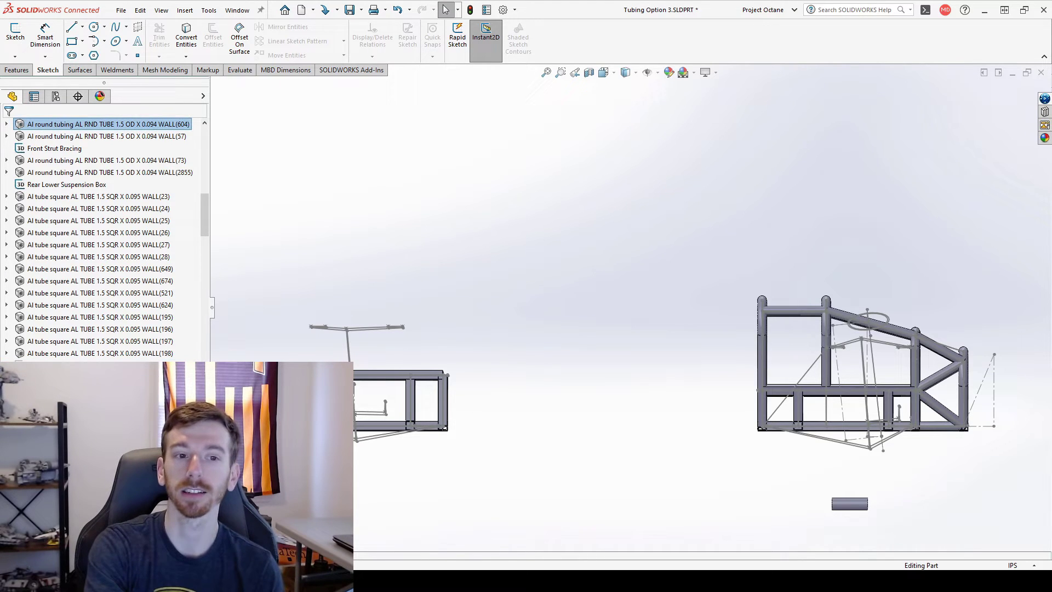
left_click(277, 359)
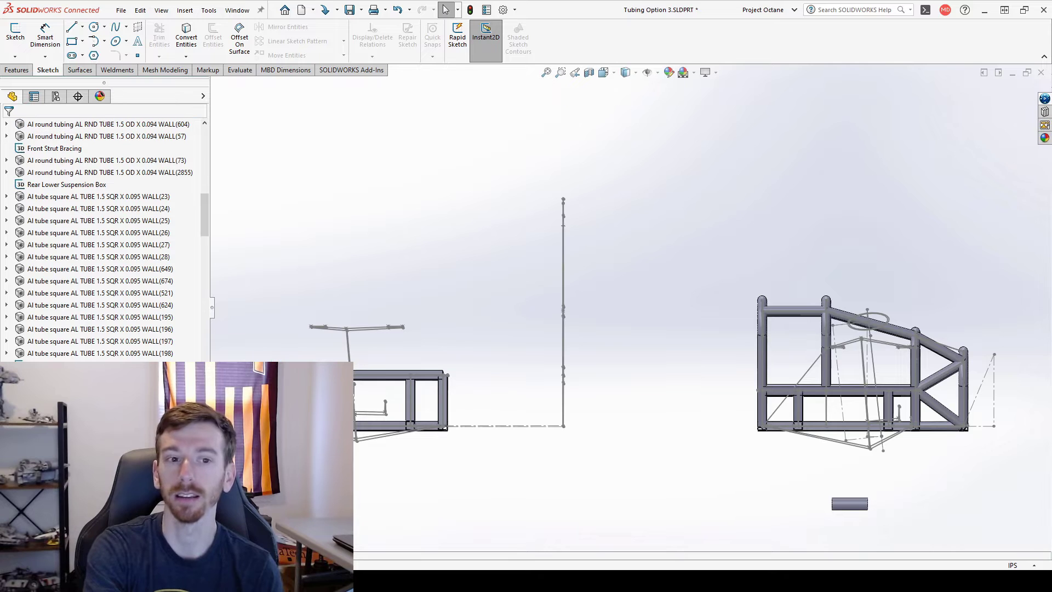
left_click_drag(204, 220, 200, 129)
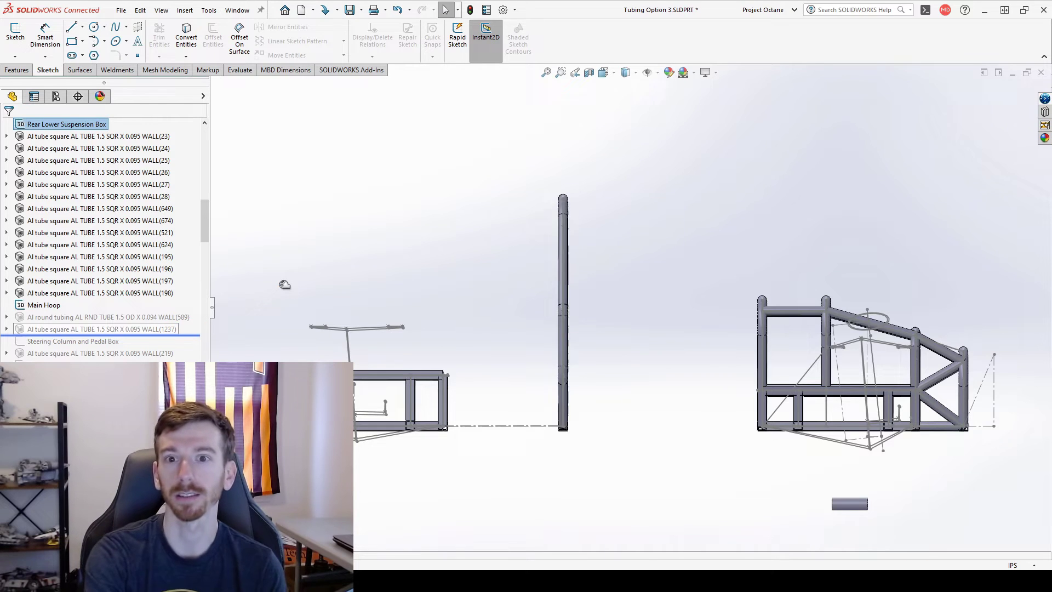
Roll the history forward past the Steering Column and Pedal Box sketch and inspect the bracing lines between the main hoop and front frame.
mouse_move(580, 336)
middle_mouse_down()
mouse_move(547, 336)
mouse_move(536, 321)
mouse_move(567, 336)
mouse_move(576, 324)
mouse_move(586, 332)
middle_mouse_up()
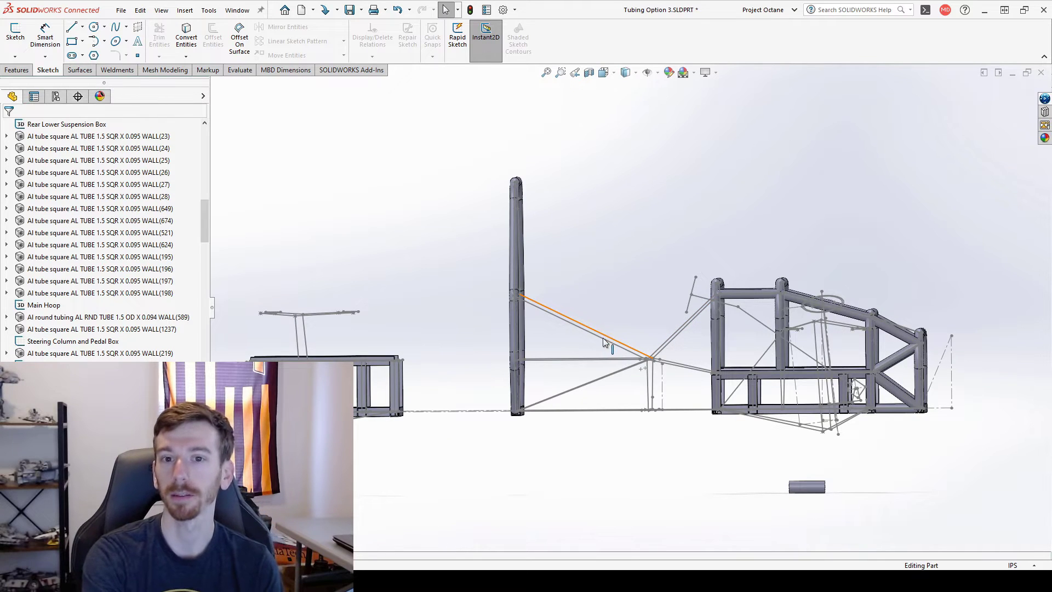
scroll(639, 419, "up", 3)
scroll(679, 329, "down", 5)
mouse_move(610, 343)
middle_mouse_down()
mouse_move(625, 347)
mouse_move(608, 339)
middle_mouse_up()
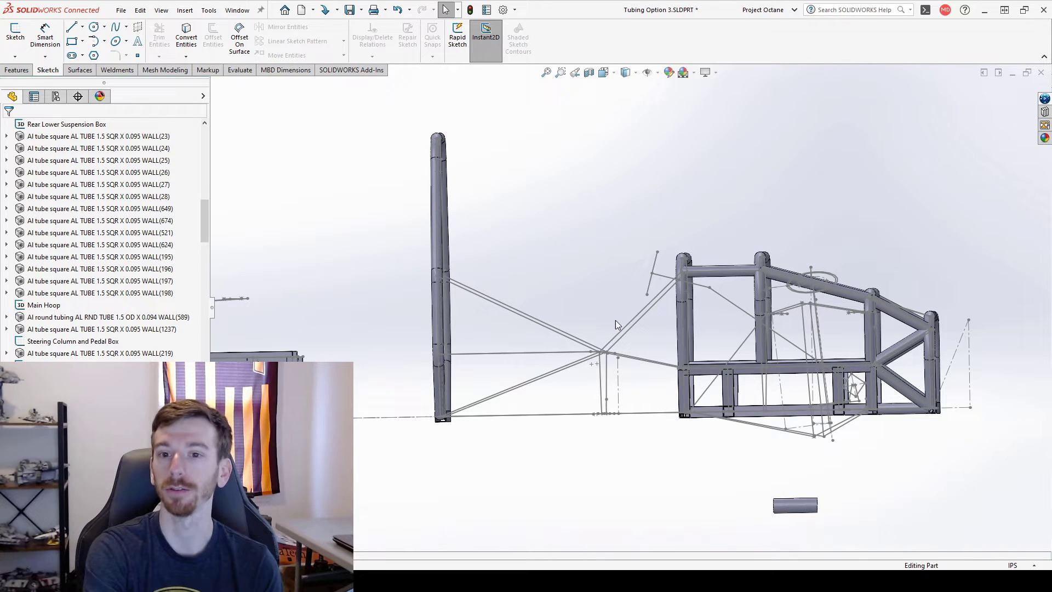
Examine the cockpit bracing lines between the main hoop and front frame from the side and at an angle.
scroll(542, 317, "down", 2)
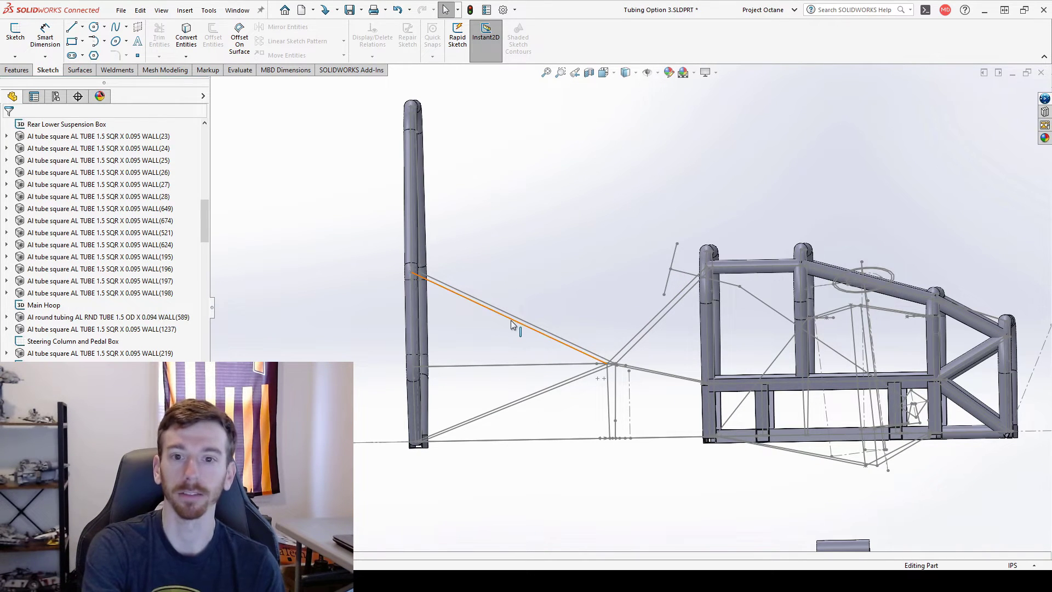
middle_click_drag(520, 326, 516, 384)
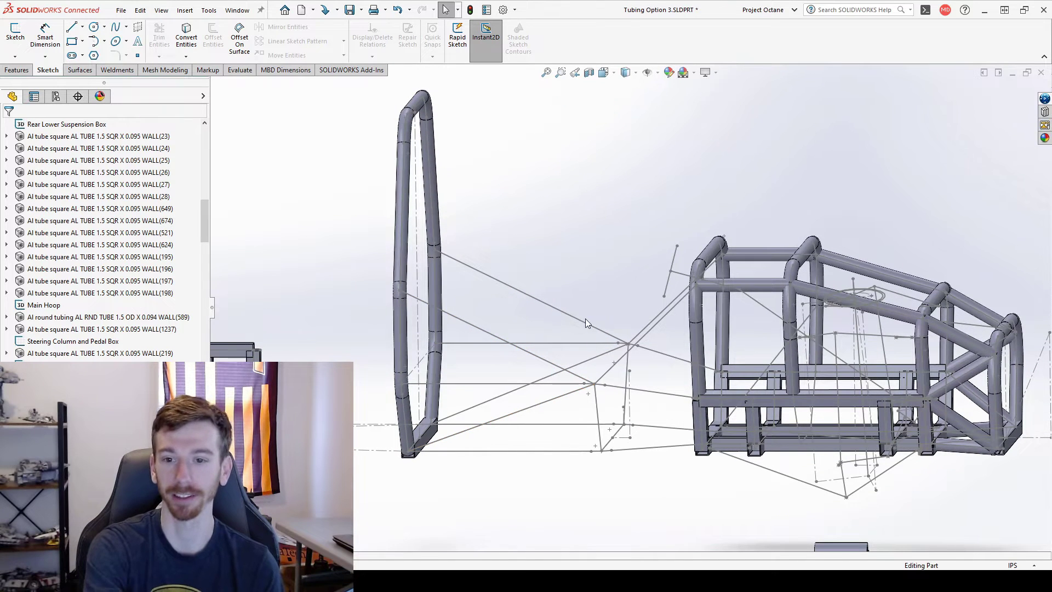
scroll(585, 319, "up", 2)
middle_click_drag(586, 319, 570, 274)
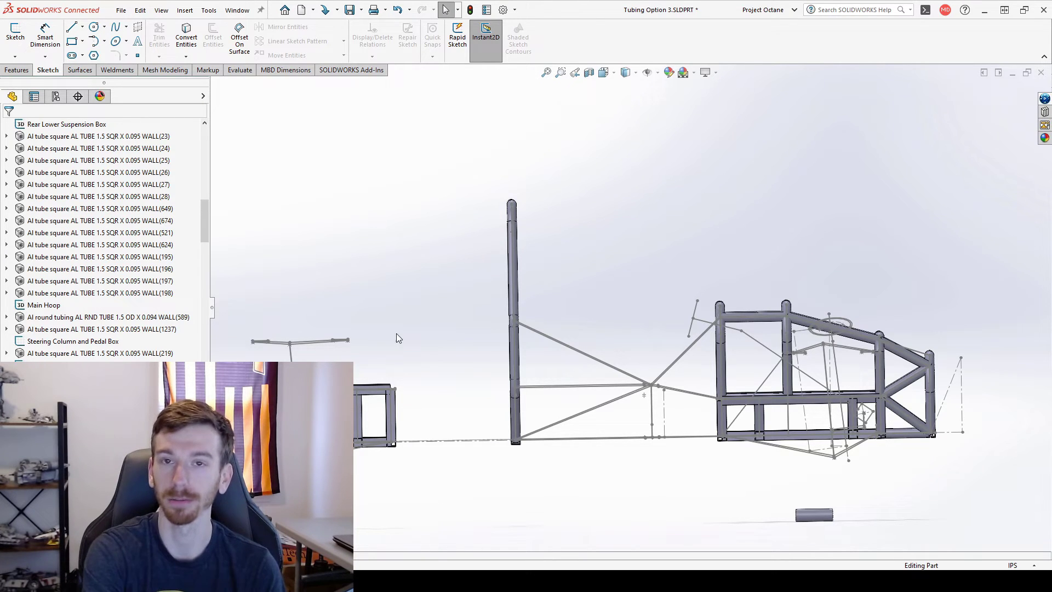
Roll the history forward past the first lower cockpit round tubing members and compare the rear box, main hoop and front frame.
middle_click_drag(471, 376, 420, 347)
scroll(420, 346, "up", 3)
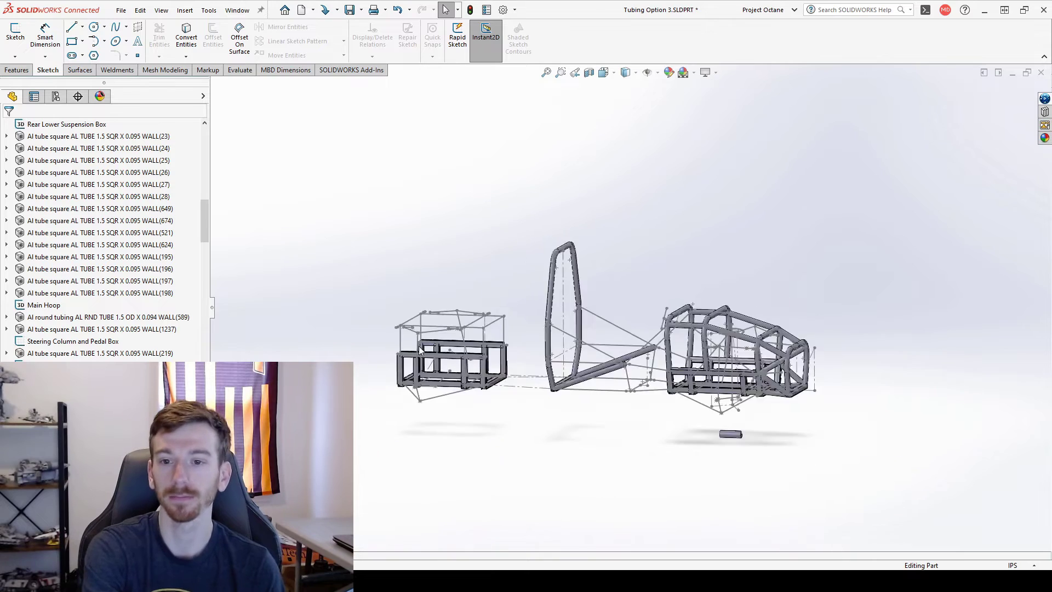
scroll(419, 349, "down", 2)
mouse_move(606, 282)
middle_mouse_down()
mouse_move(453, 348)
mouse_move(472, 343)
mouse_move(437, 329)
mouse_move(418, 356)
middle_mouse_up()
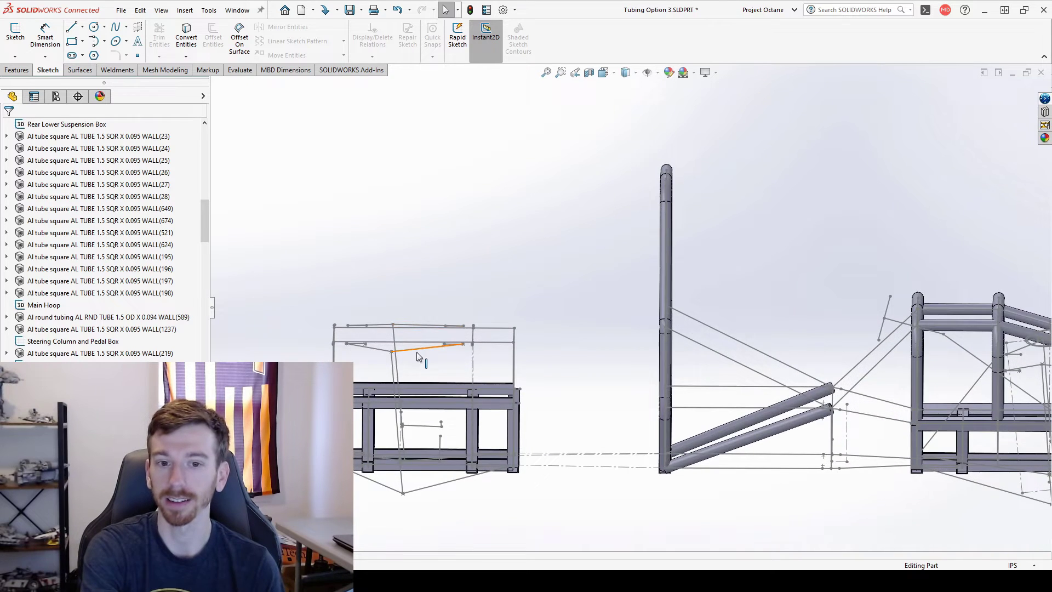
Roll the history forward past the Upper Rear Suspension sketch's square tube members and inspect them above the rear box.
scroll(351, 362, "down", 4)
mouse_move(368, 388)
middle_mouse_down()
mouse_move(368, 370)
mouse_move(522, 388)
mouse_move(501, 382)
mouse_move(497, 406)
middle_mouse_up()
scroll(371, 400, "up", 6)
scroll(654, 303, "down", 4)
scroll(663, 304, "up", 10)
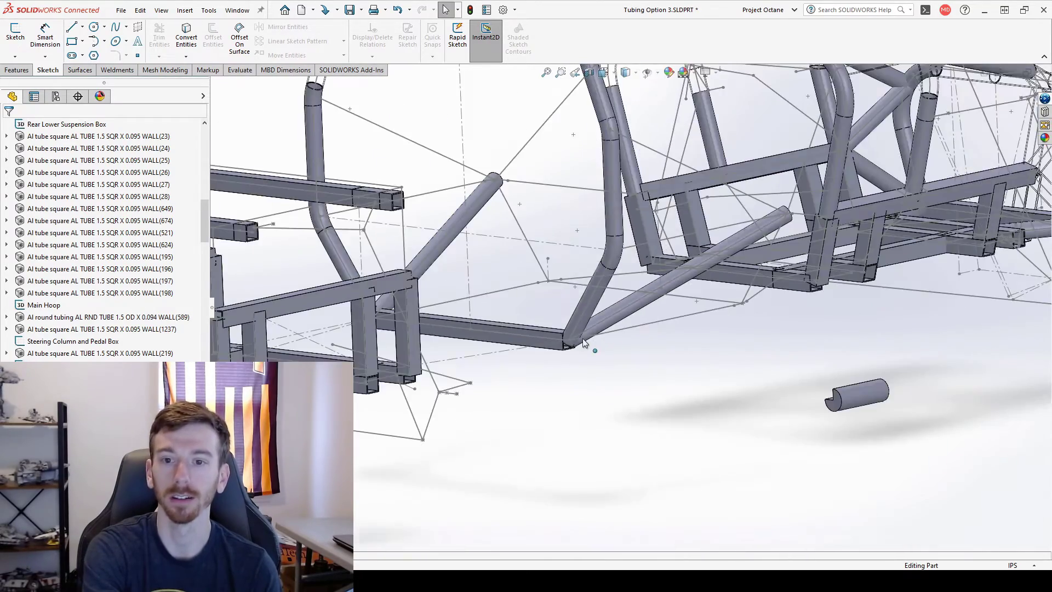
Highlight the short Suspension Geometry line beside the upper rear square tube and examine how the rear box sits around it.
middle_click_drag(340, 277, 329, 353)
scroll(369, 320, "down", 12)
left_click(358, 389)
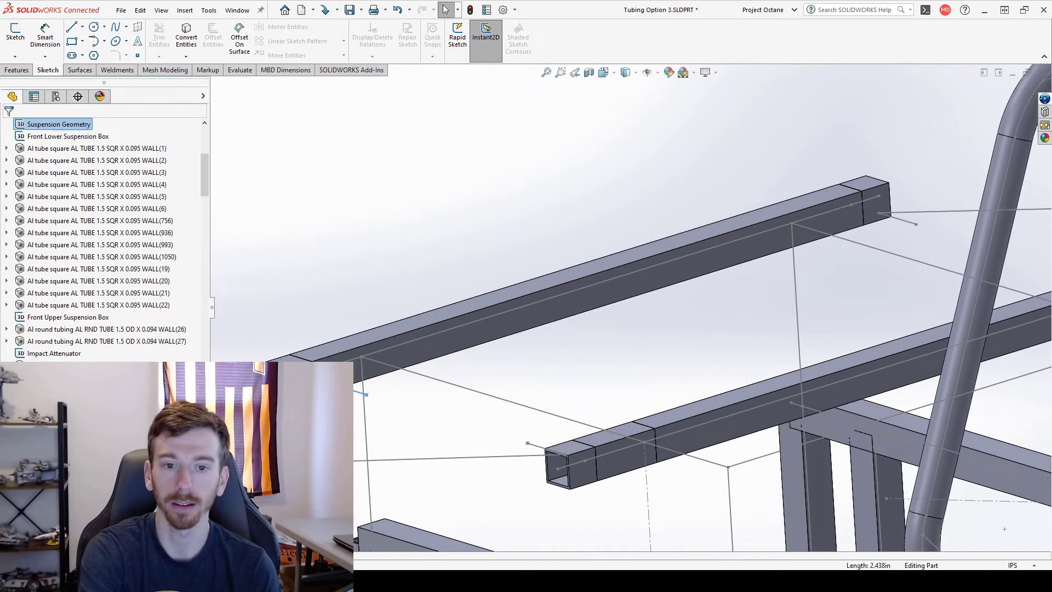
middle_click_drag(416, 379, 540, 388)
scroll(588, 390, "up", 6)
scroll(528, 364, "down", 8)
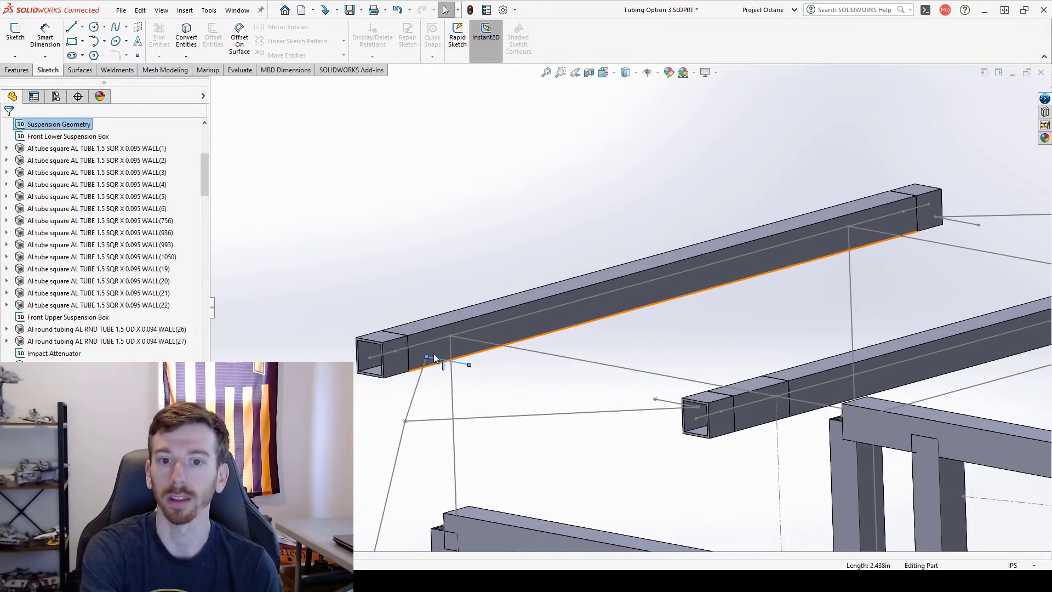
middle_click_drag(413, 350, 691, 409)
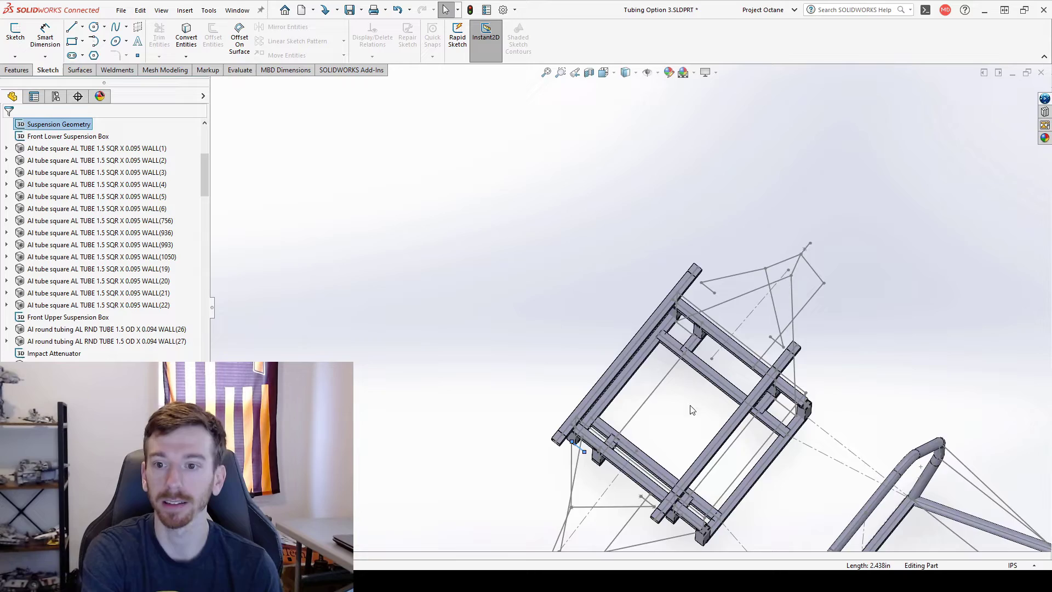
Roll the history forward past the Drivetrain Layout and Rear Strut Geometry tubing members and compare the rear box with the cockpit frame.
scroll(690, 409, "up", 4)
scroll(778, 411, "down", 5)
middle_click_drag(556, 313, 599, 185)
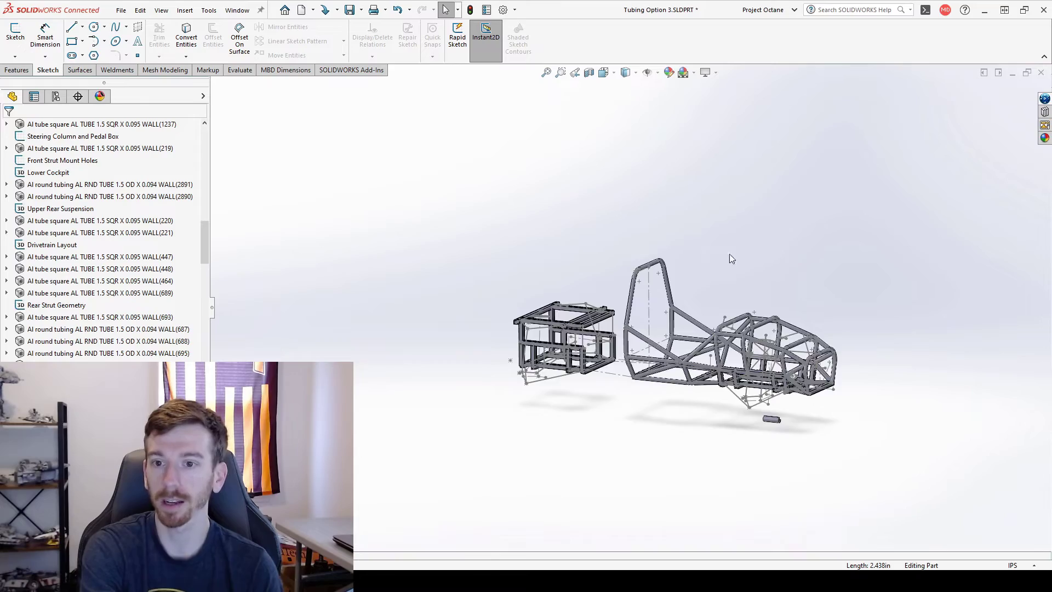
scroll(787, 283, "down", 3)
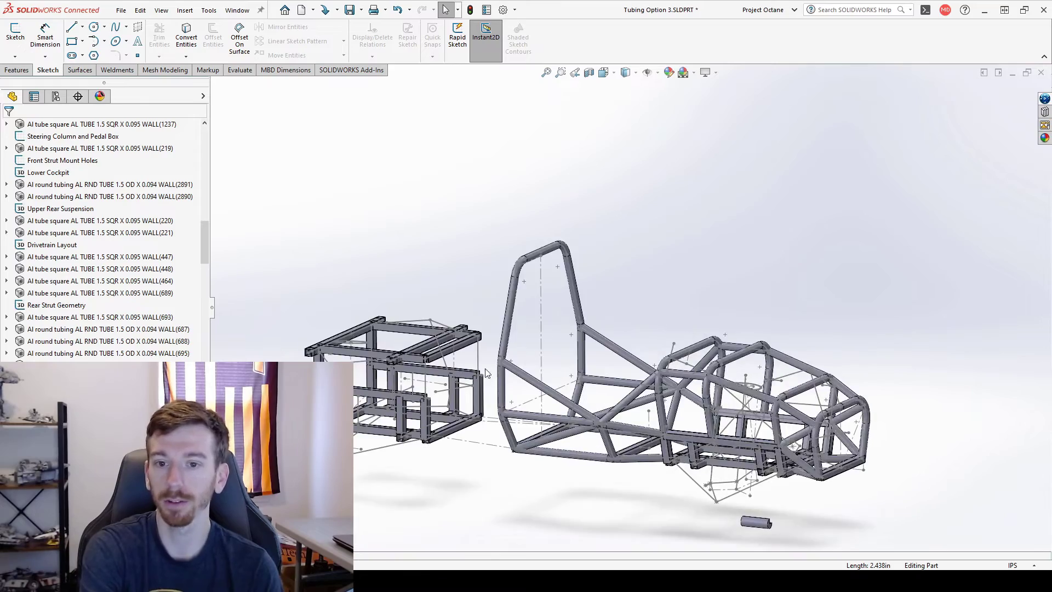
scroll(485, 370, "down", 2)
middle_click_drag(474, 381, 509, 339)
scroll(509, 338, "up", 3)
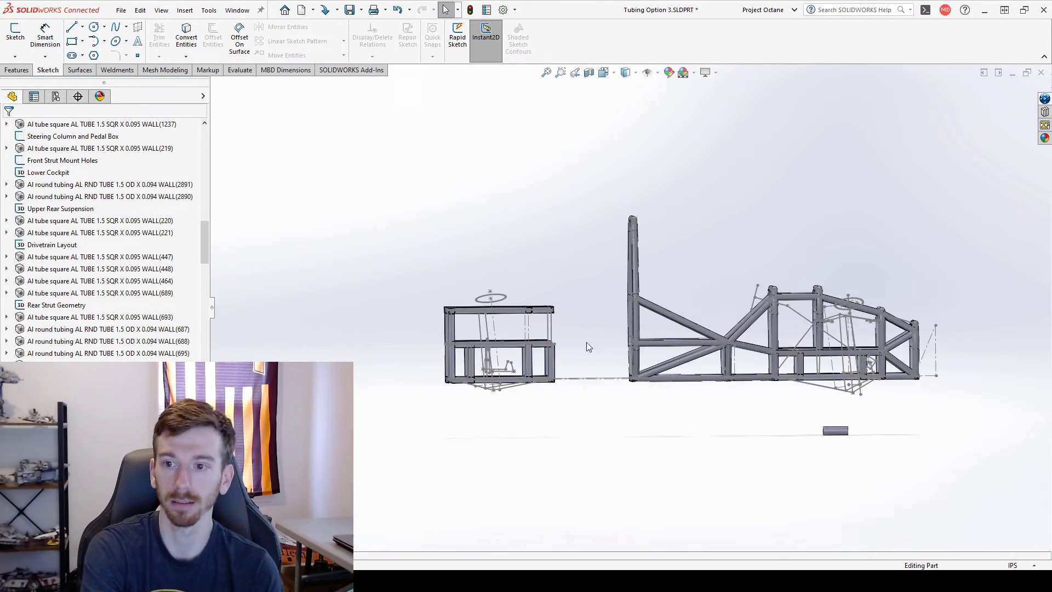
middle_click_drag(585, 347, 685, 416)
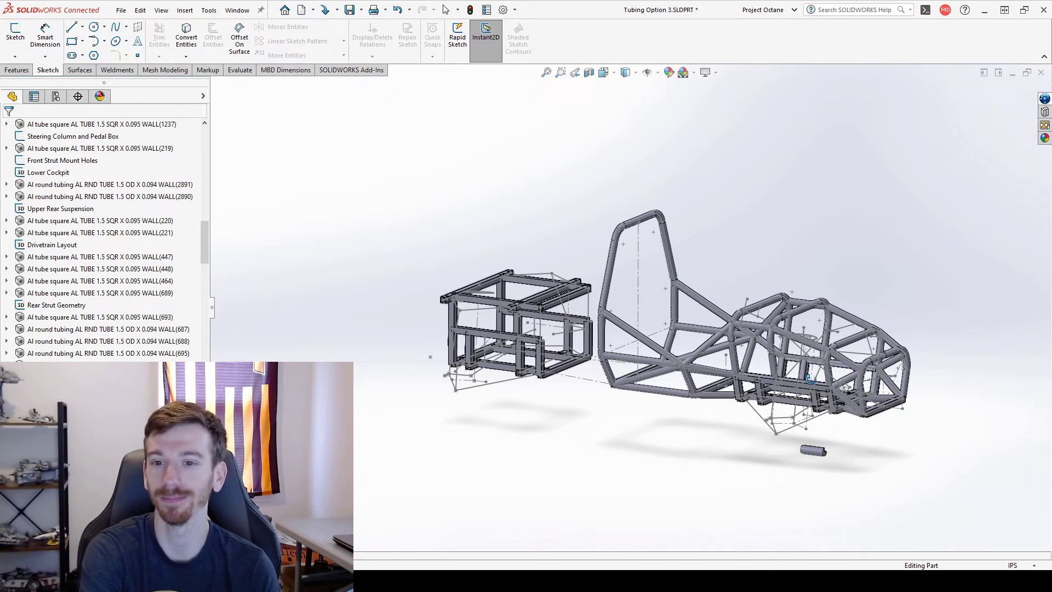
Roll the history forward past the Engine Basket sketch and inspect its lines between the rear box and main hoop.
left_click(688, 381)
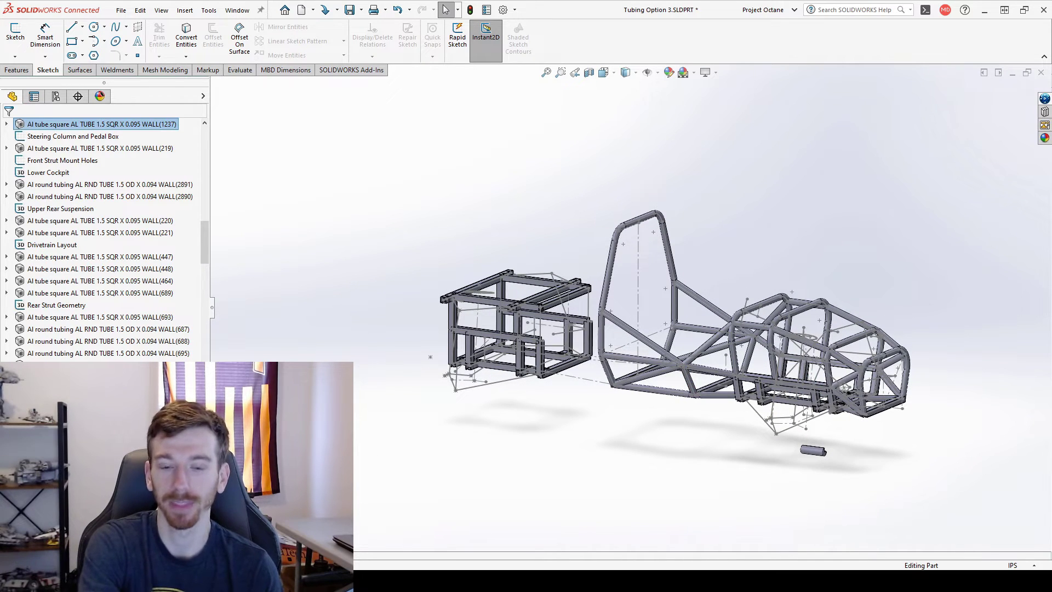
left_click(616, 270)
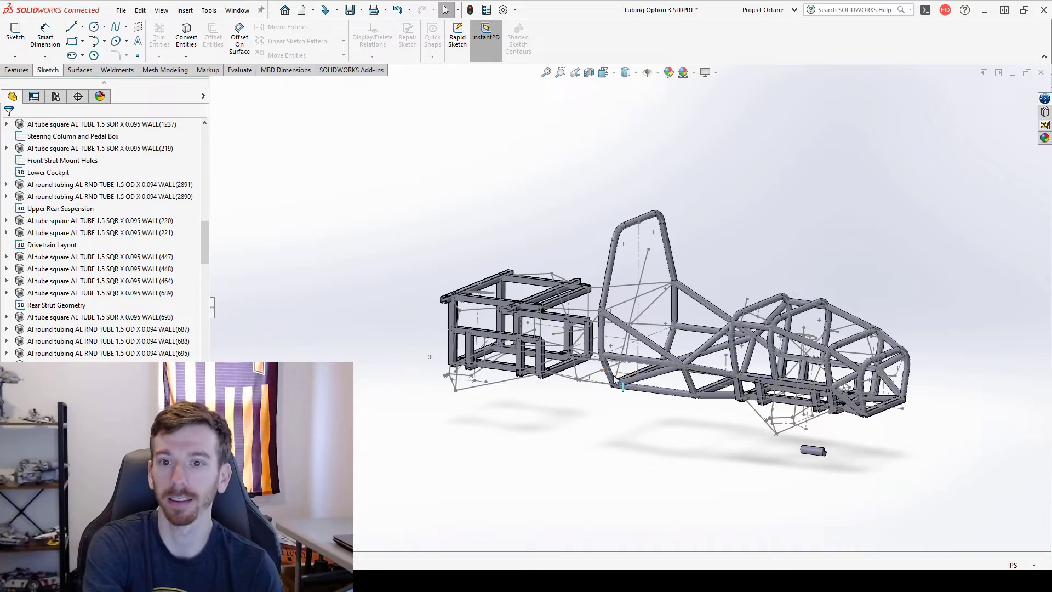
scroll(509, 361, "down", 5)
middle_click_drag(509, 360, 611, 334)
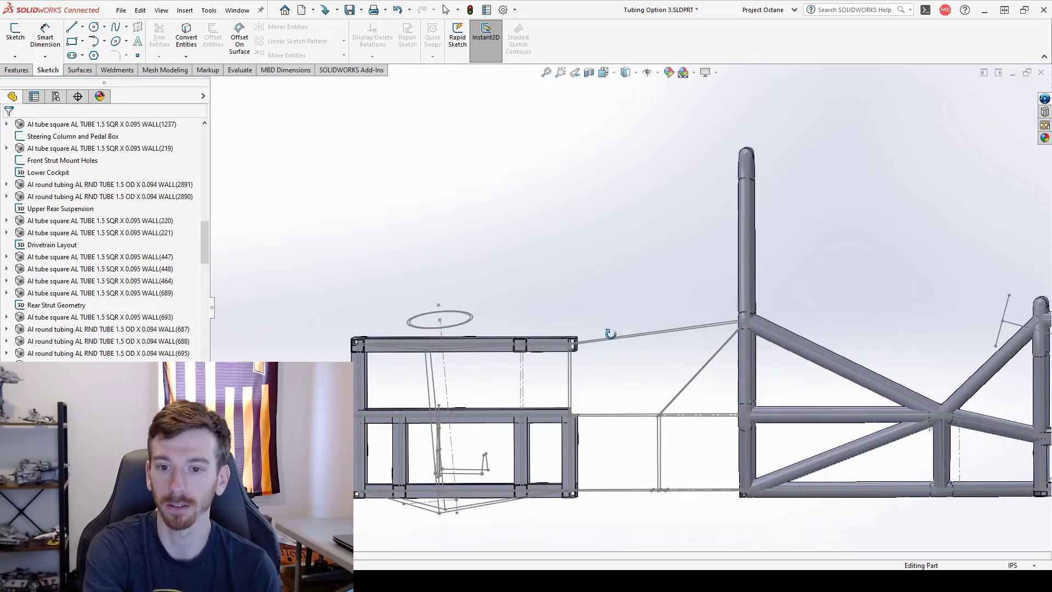
scroll(620, 323, "up", 2)
scroll(699, 357, "down", 3)
mouse_move(699, 357)
middle_mouse_down()
mouse_move(687, 534)
mouse_move(645, 256)
mouse_move(566, 219)
mouse_move(540, 224)
middle_mouse_up()
scroll(619, 241, "up", 5)
scroll(137, 355, "down", 2)
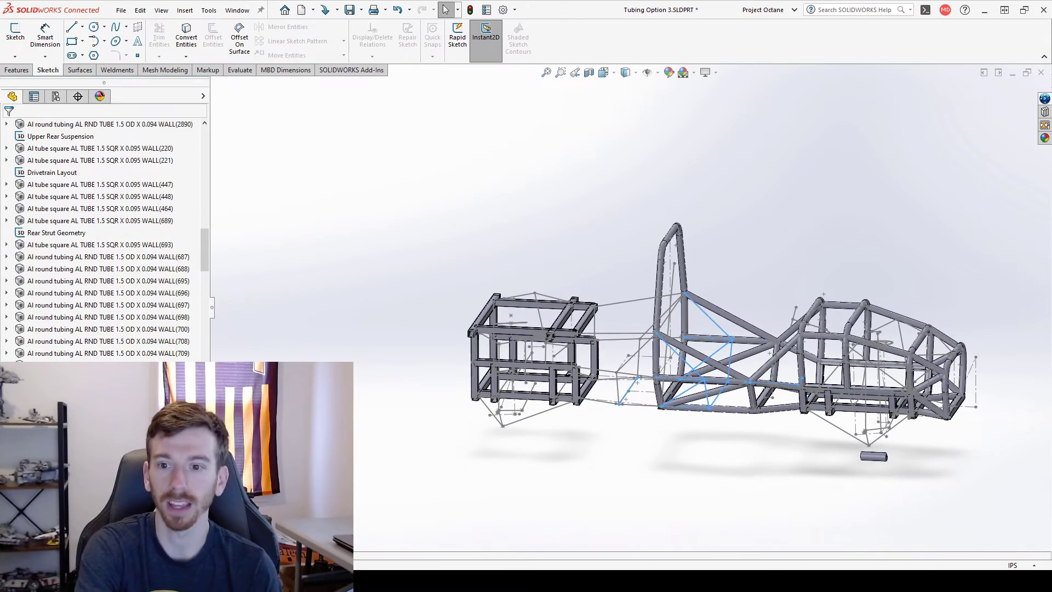
Examine the highlighted Alt Cockpit sketch lines in front of the main hoop from the side and at an angle.
scroll(770, 344, "down", 4)
middle_click_drag(613, 424, 627, 380)
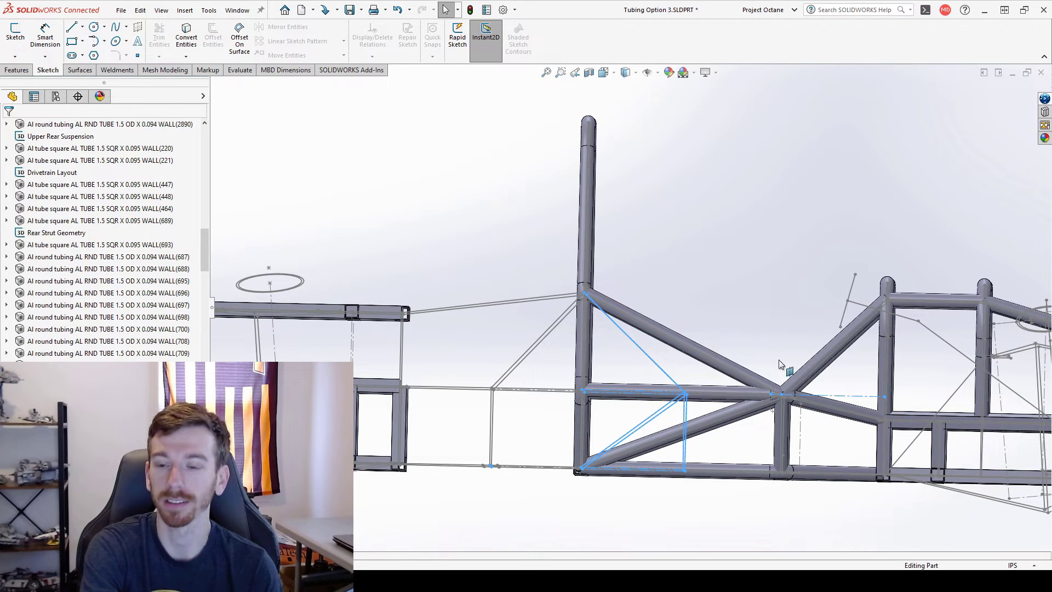
scroll(611, 523, "up", 3)
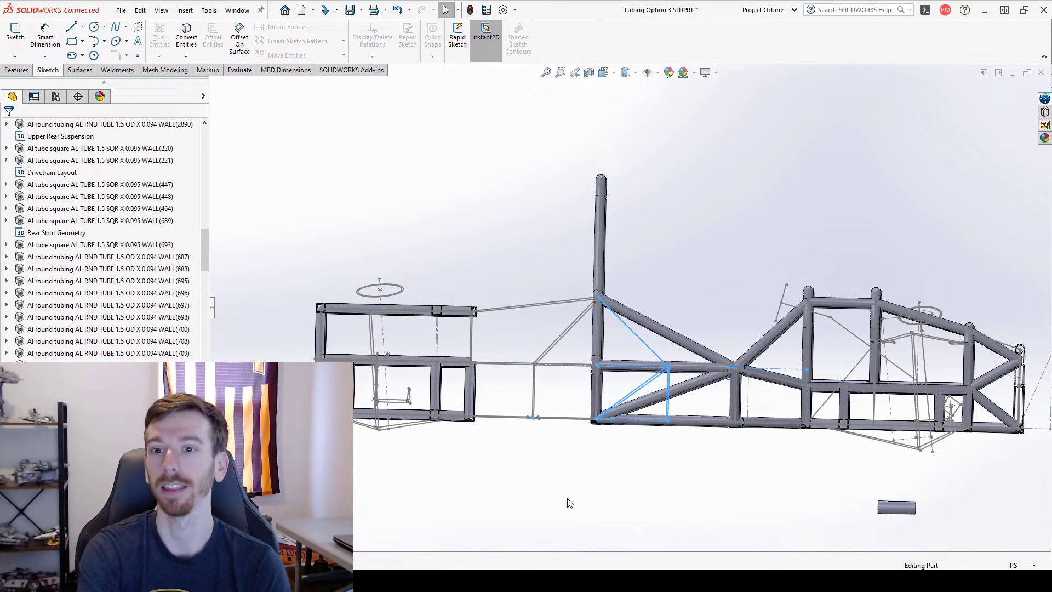
scroll(748, 293, "down", 3)
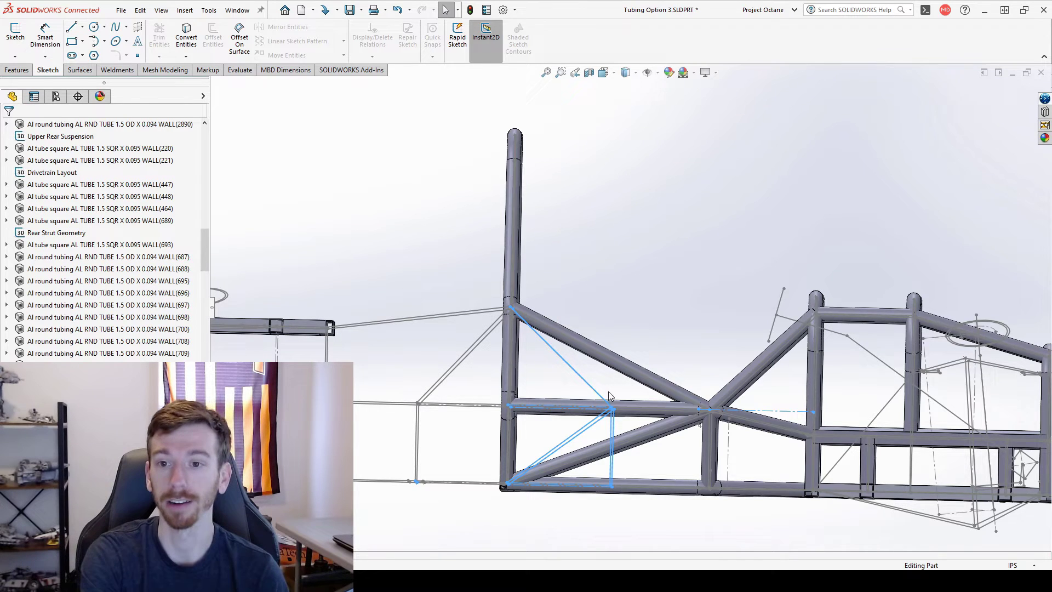
scroll(608, 393, "up", 3)
middle_click_drag(675, 297, 553, 359)
scroll(660, 282, "down", 2)
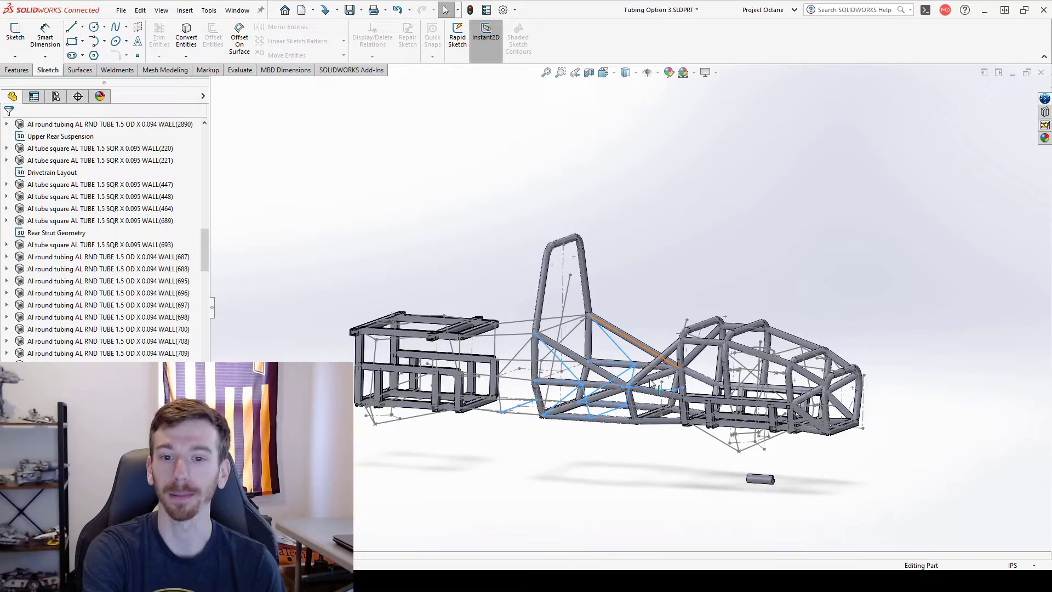
Roll the history forward past the engine basket's square tubes and the Roll Hoop Supports sketch, and inspect the support lines from the side.
scroll(623, 318, "down", 6)
middle_click_drag(604, 305, 592, 315)
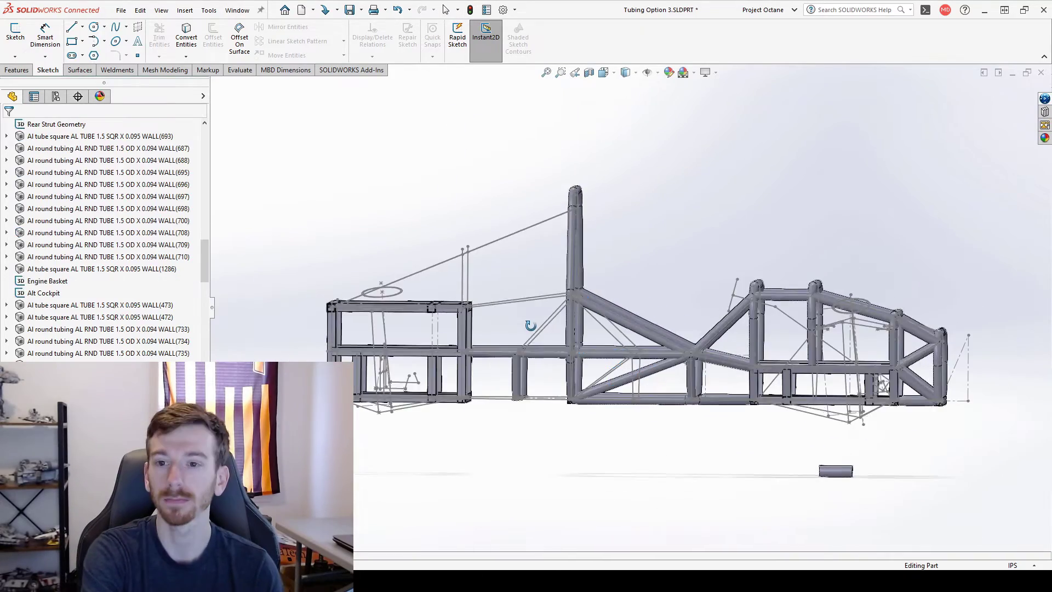
middle_click_drag(531, 326, 533, 316)
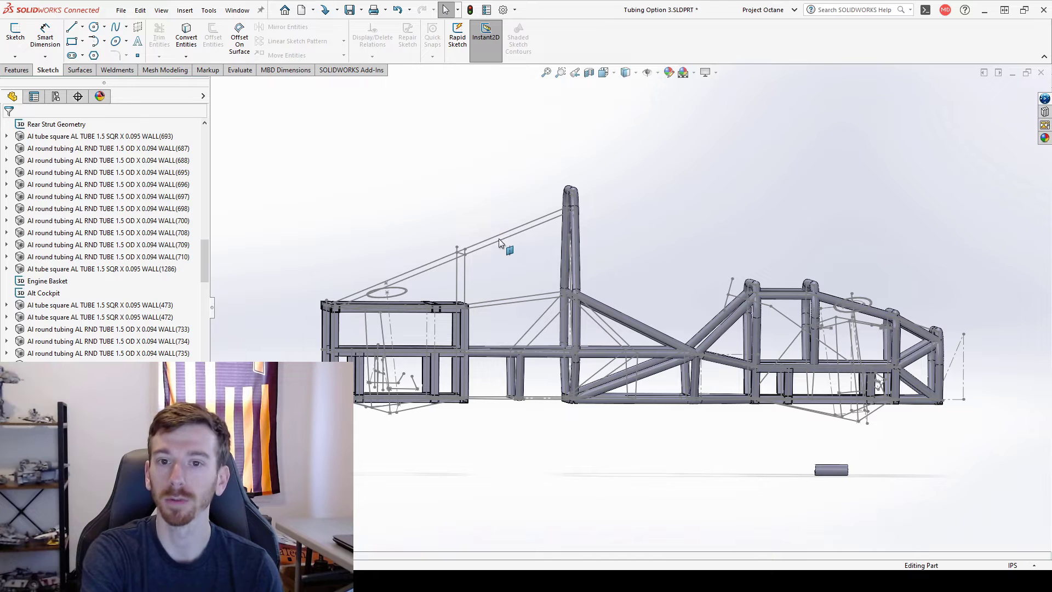
middle_click_drag(499, 238, 495, 235)
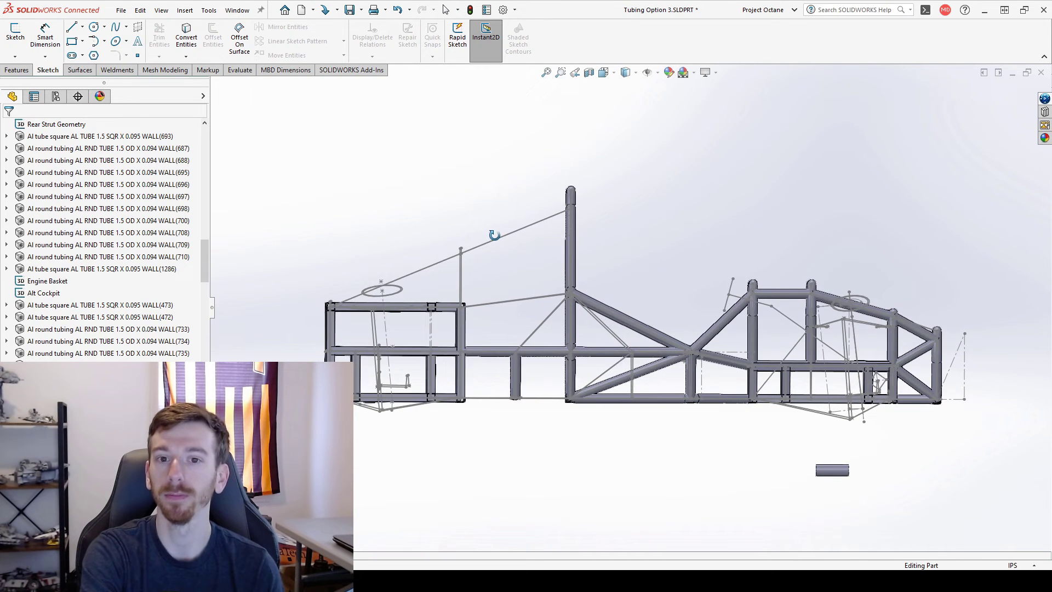
scroll(607, 251, "up", 2)
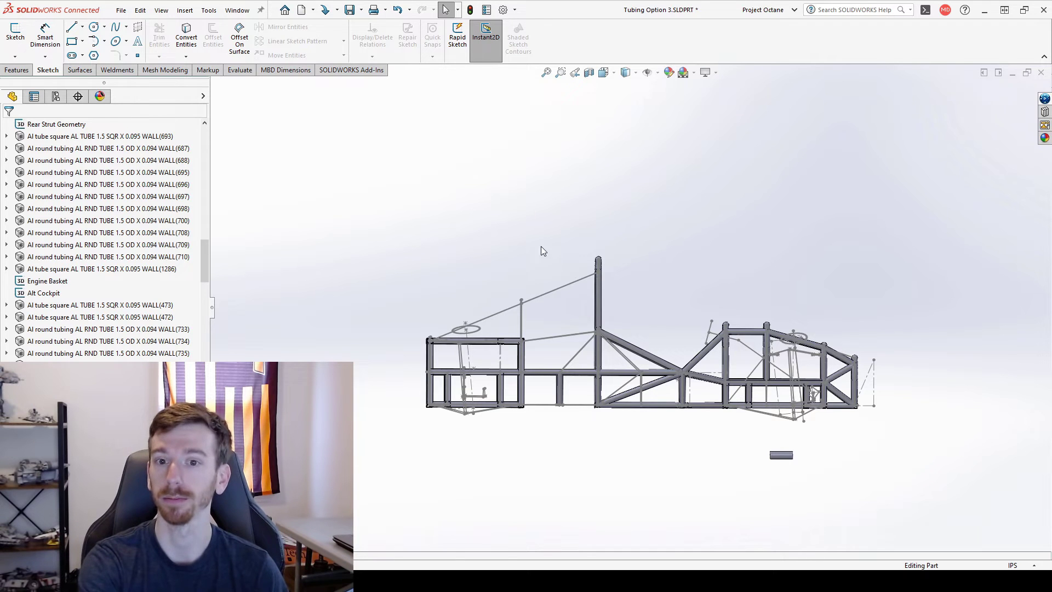
scroll(571, 301, "down", 3)
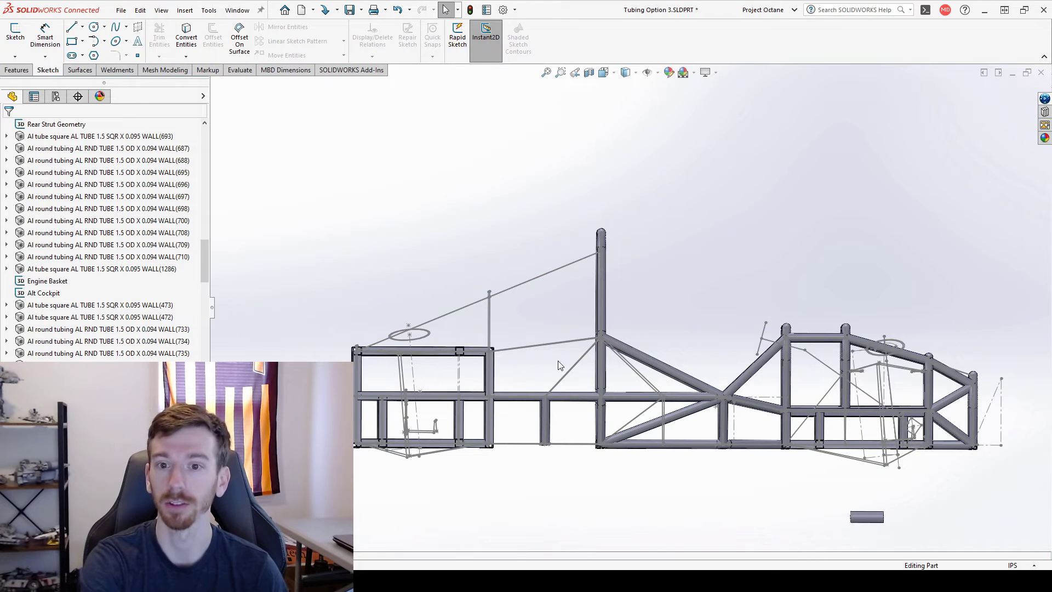
Roll the history forward past the Roll Hoop Supports round tubing members and the Roll Cage sketch.
middle_click_drag(558, 361, 521, 346)
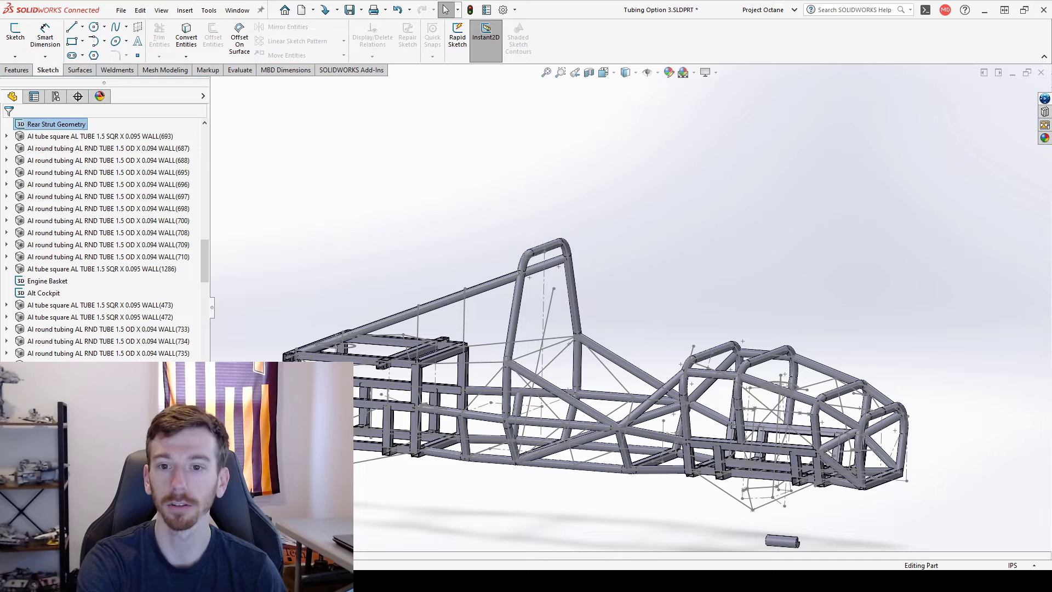
key("ctrl+z")
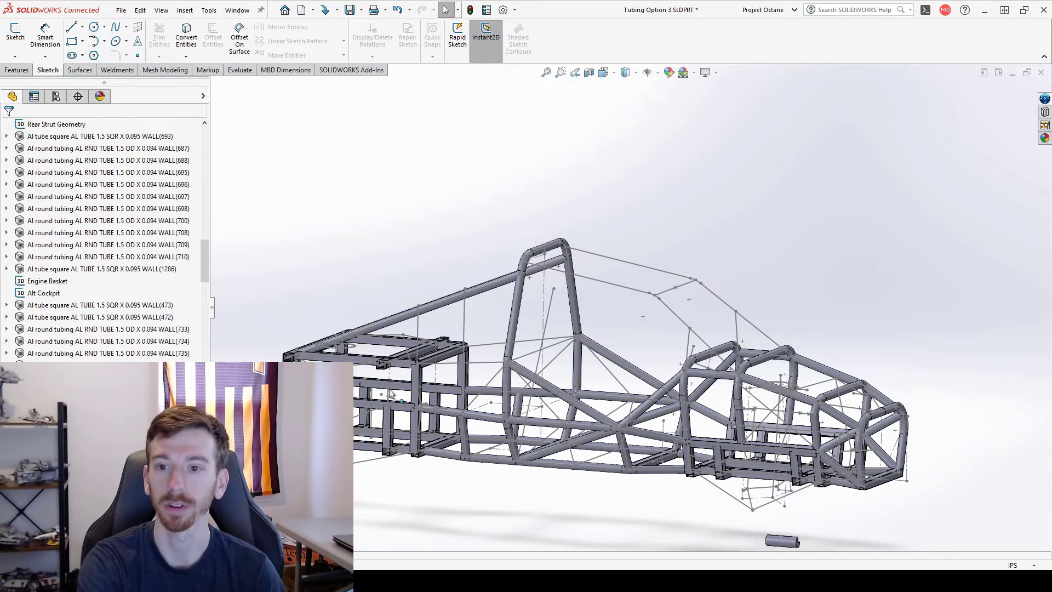
scroll(705, 307, "down", 2)
scroll(669, 317, "up", 3)
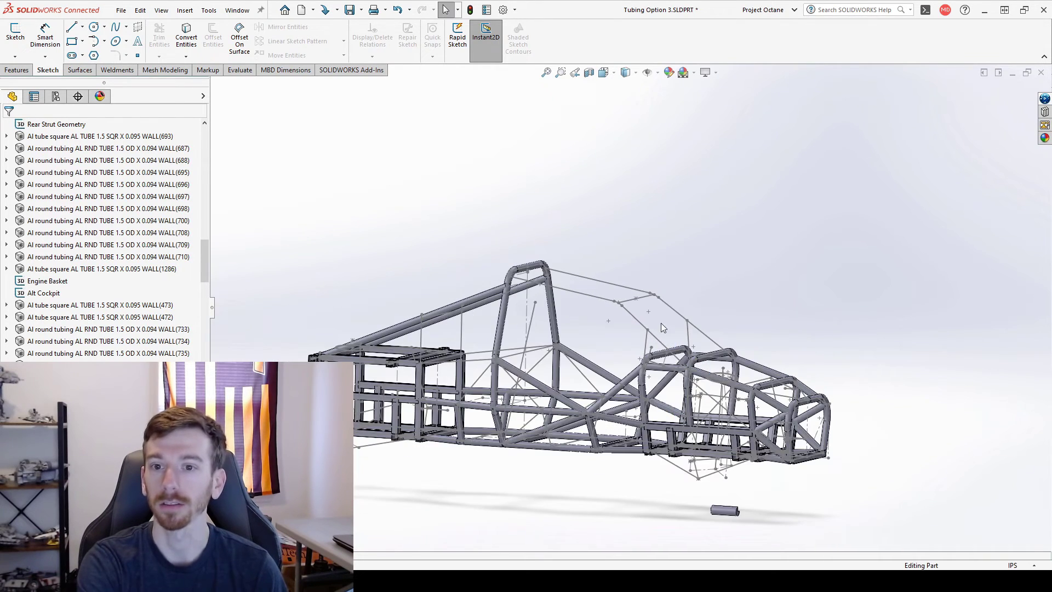
Inspect the Roll Cage sketch lines and highlight the Octane Main Body Shell surface body to compare their profiles.
scroll(633, 333, "down", 2)
middle_click_drag(632, 333, 660, 315)
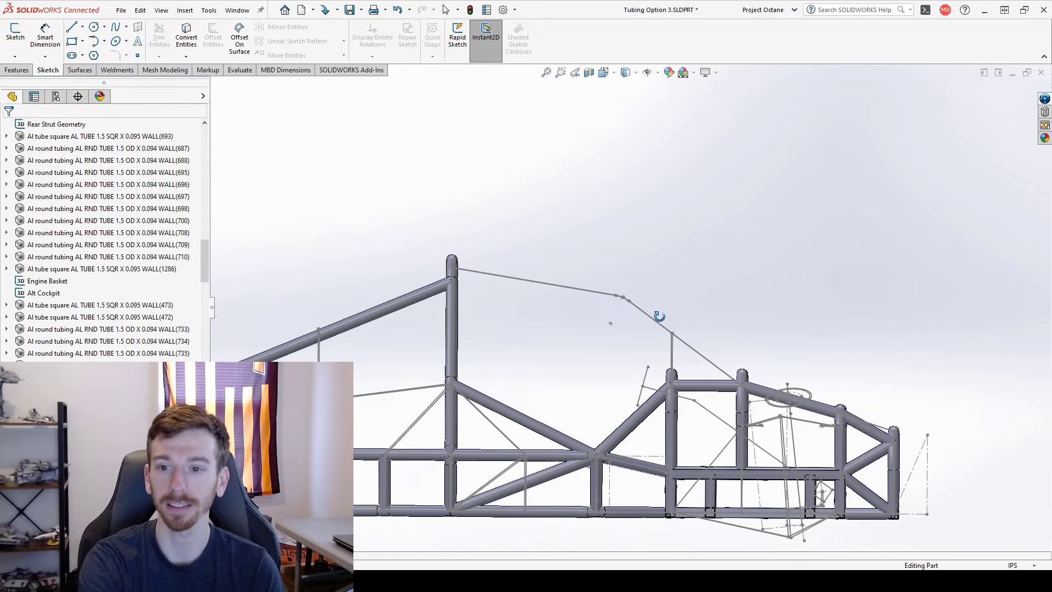
mouse_move(659, 316)
middle_mouse_down()
mouse_move(646, 315)
mouse_move(647, 331)
middle_mouse_up()
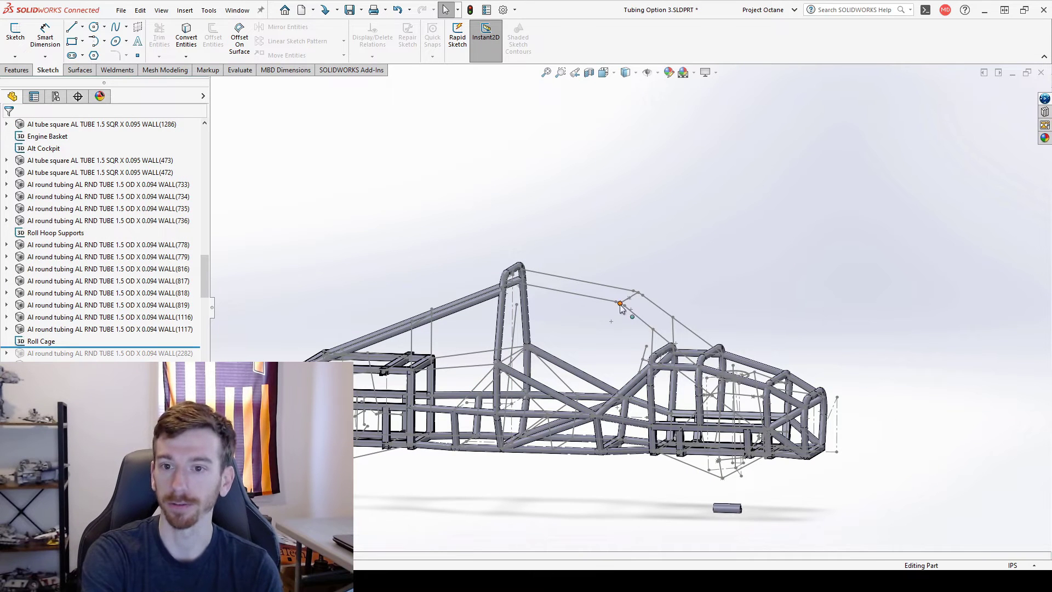
left_click_drag(204, 279, 203, 164)
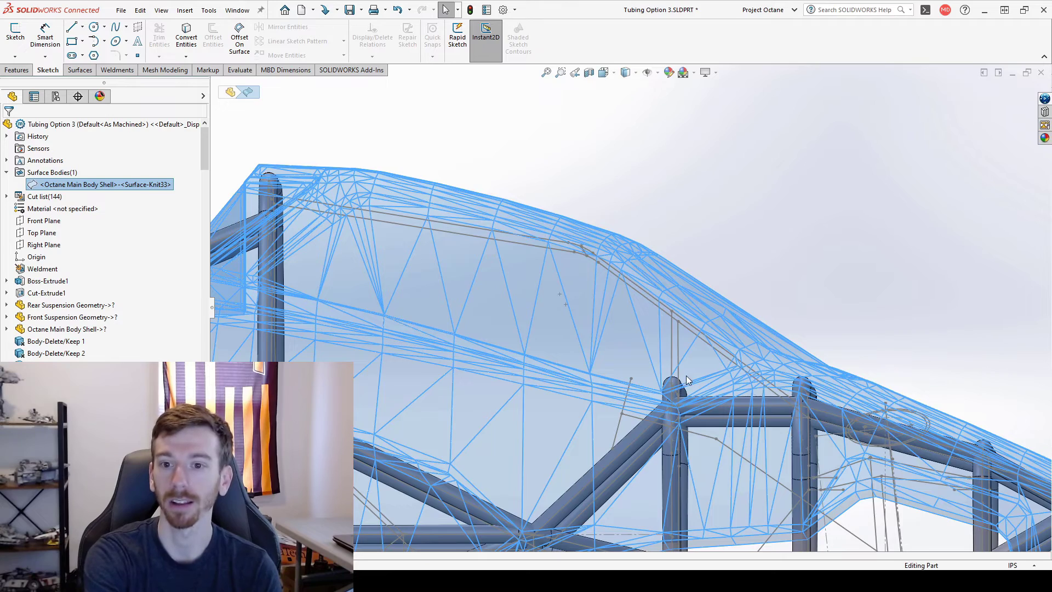
Roll the history forward past the Roll Cage round tubing members and view the complete frame from the side.
key("f")
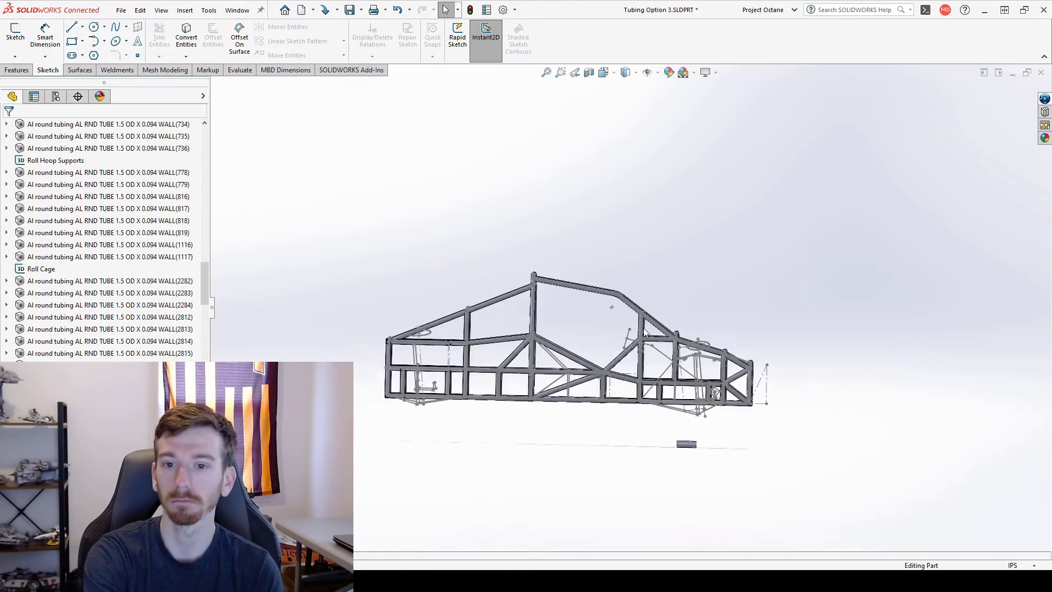
scroll(646, 332, "down", 2)
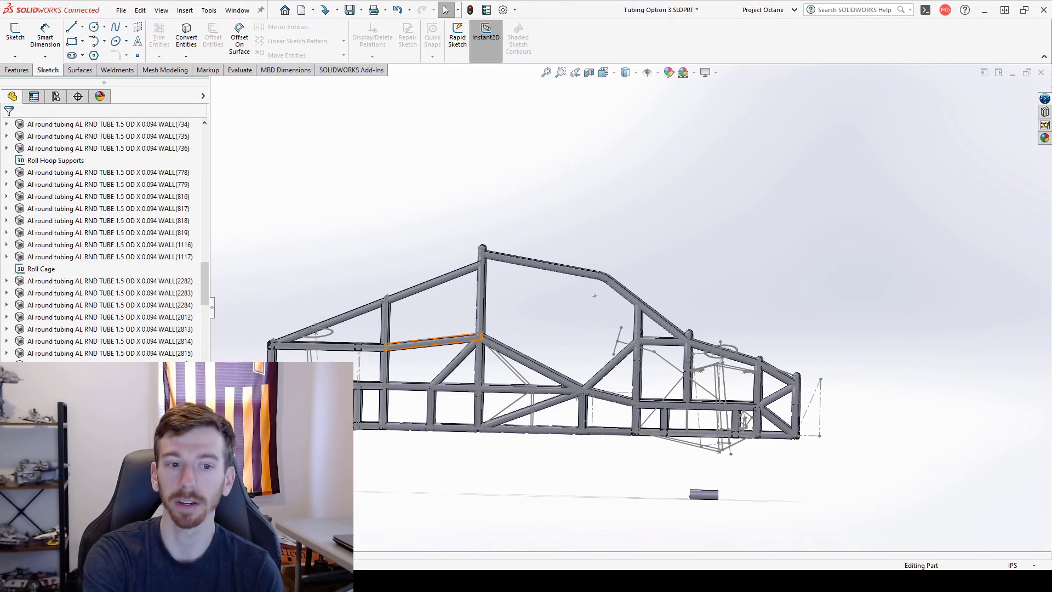
scroll(208, 316, "down", 3)
Highlight the Upper Rear Suspension sketch at the rear of the frame and examine the rear tubing around it.
mouse_move(548, 364)
middle_mouse_down()
mouse_move(502, 387)
mouse_move(512, 401)
mouse_move(504, 366)
mouse_move(528, 363)
mouse_move(512, 411)
middle_mouse_up()
scroll(513, 400, "down", 2)
scroll(512, 398, "down", 2)
left_click(492, 376)
scroll(527, 363, "up", 6)
scroll(447, 285, "down", 10)
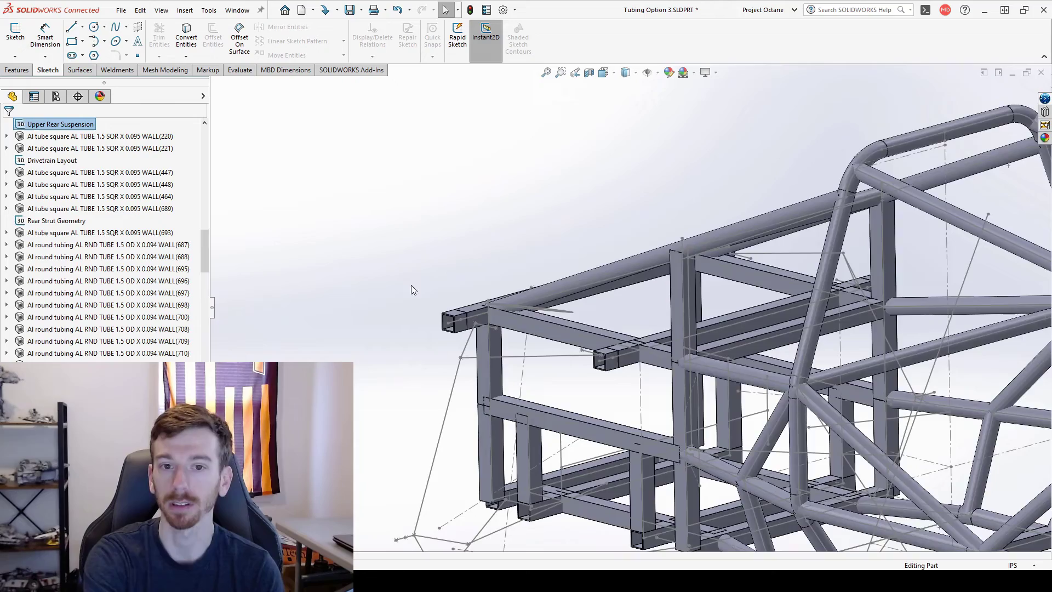
Examine the Upper Rear Suspension sketch lines at the rear tube ends, then review the front of the complete frame.
middle_click_drag(465, 267, 443, 277)
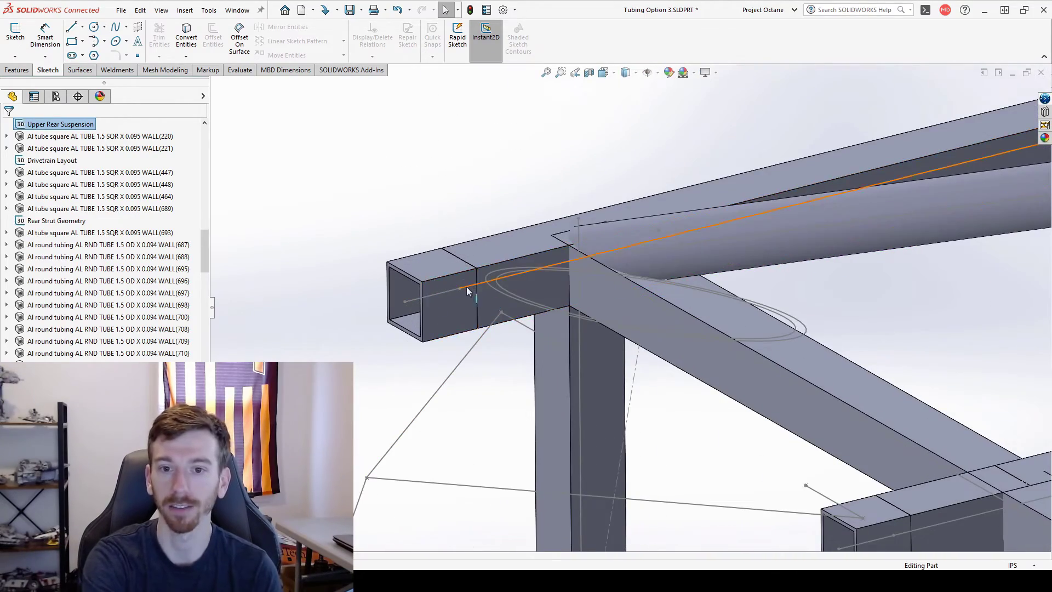
scroll(481, 292, "up", 8)
scroll(805, 378, "down", 3)
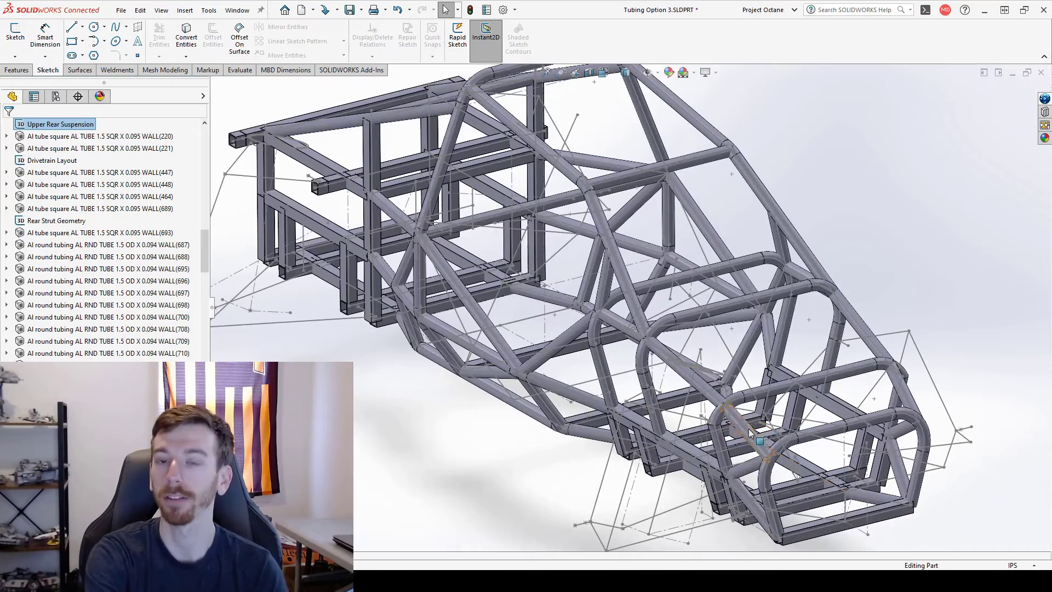
middle_click_drag(750, 433, 793, 509)
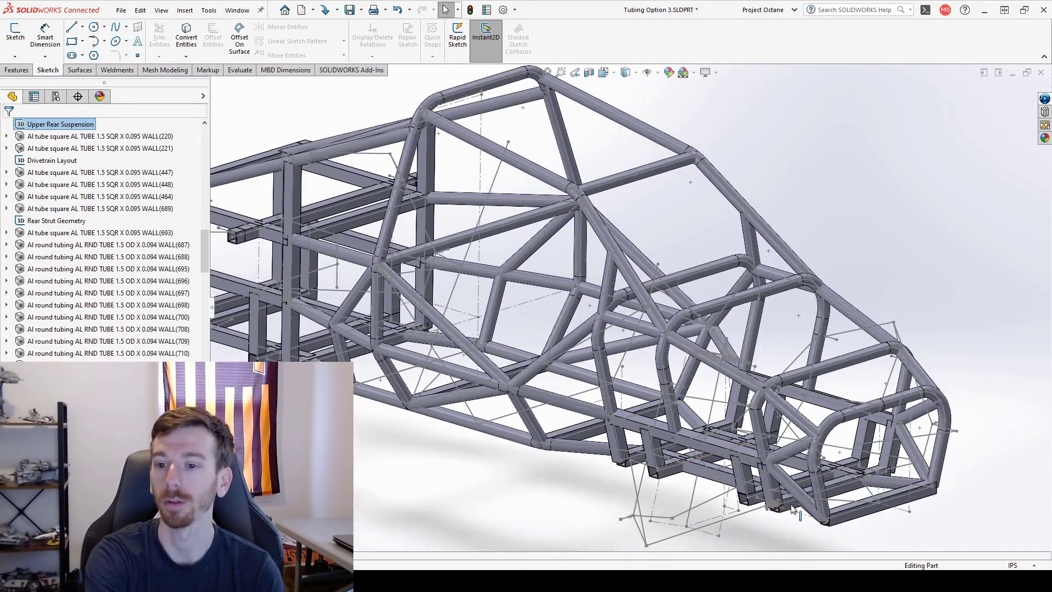
scroll(793, 510, "down", 5)
scroll(708, 514, "up", 5)
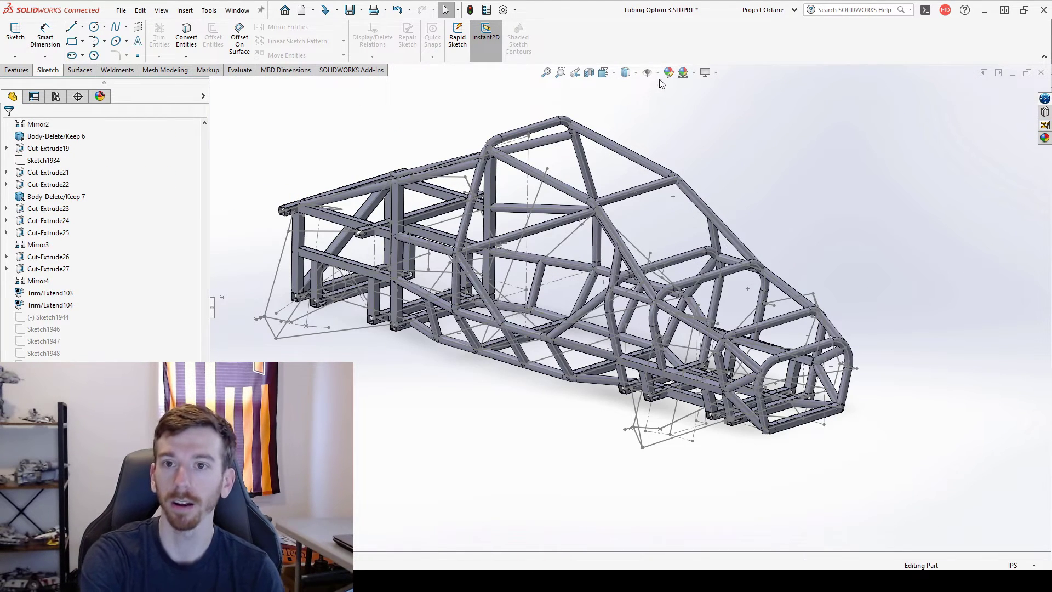
Hide all sketches in the view and inspect the slots and holes cut into the lower front suspension box tubes.
left_click(647, 73)
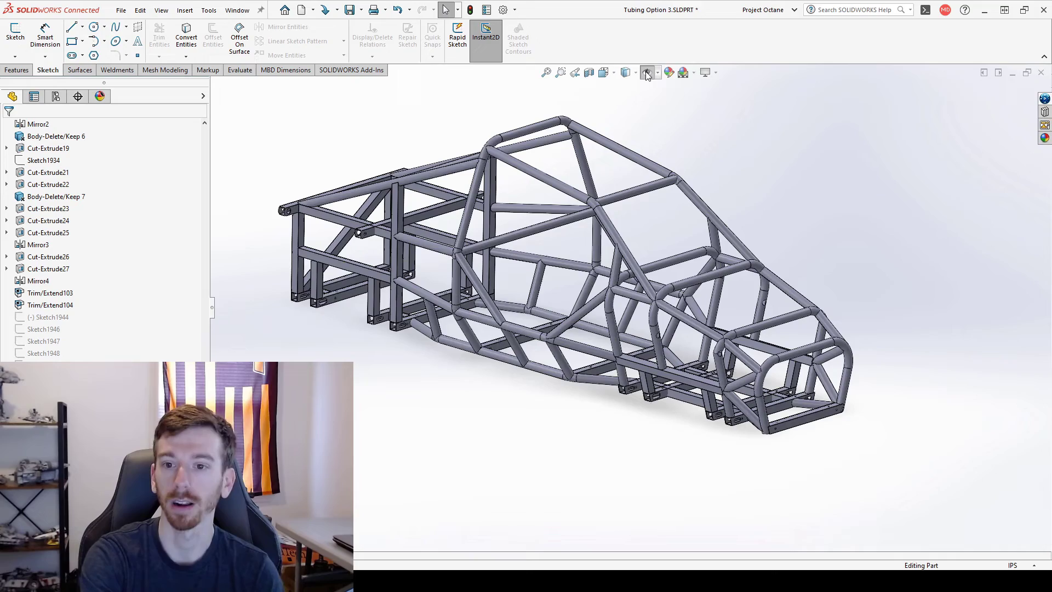
scroll(759, 369, "down", 10)
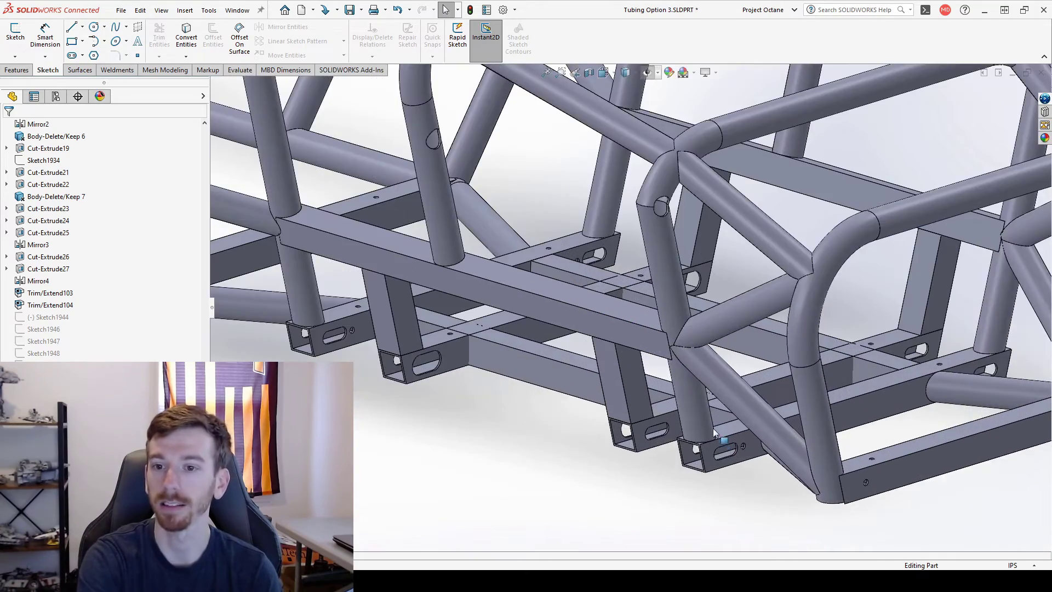
scroll(701, 445, "up", 10)
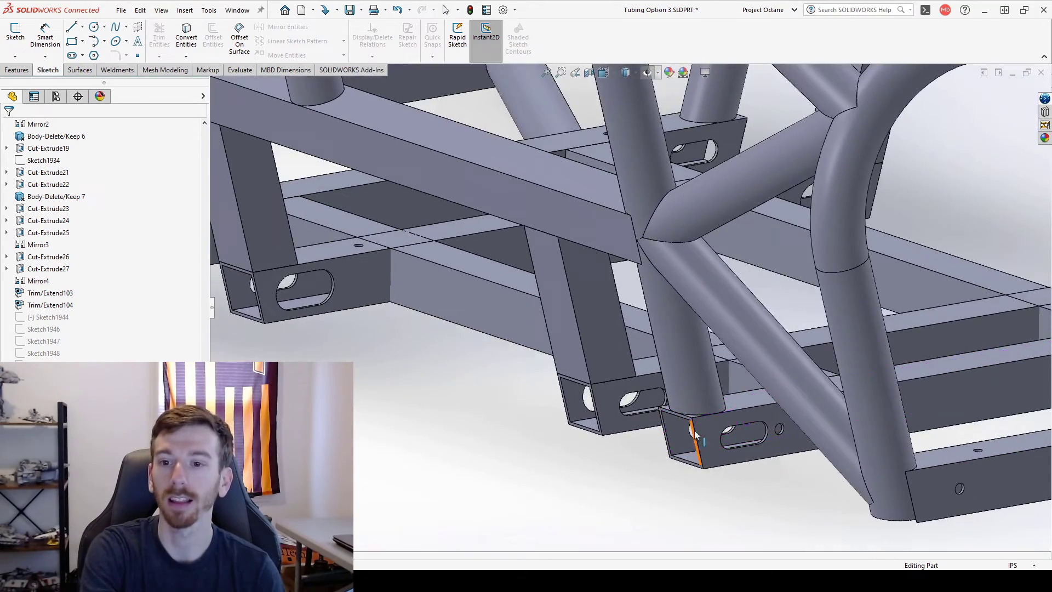
scroll(658, 487, "up", 3)
scroll(638, 259, "down", 5)
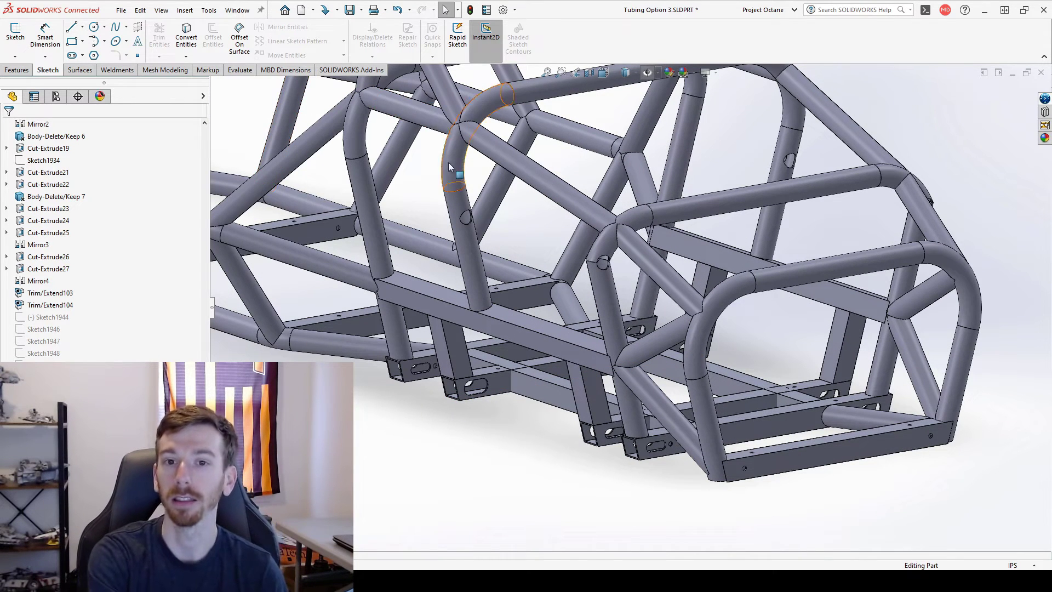
Inspect the opening cut in the front hoop tube, then review the complete frame from the side.
scroll(481, 208, "down", 3)
scroll(482, 207, "down", 3)
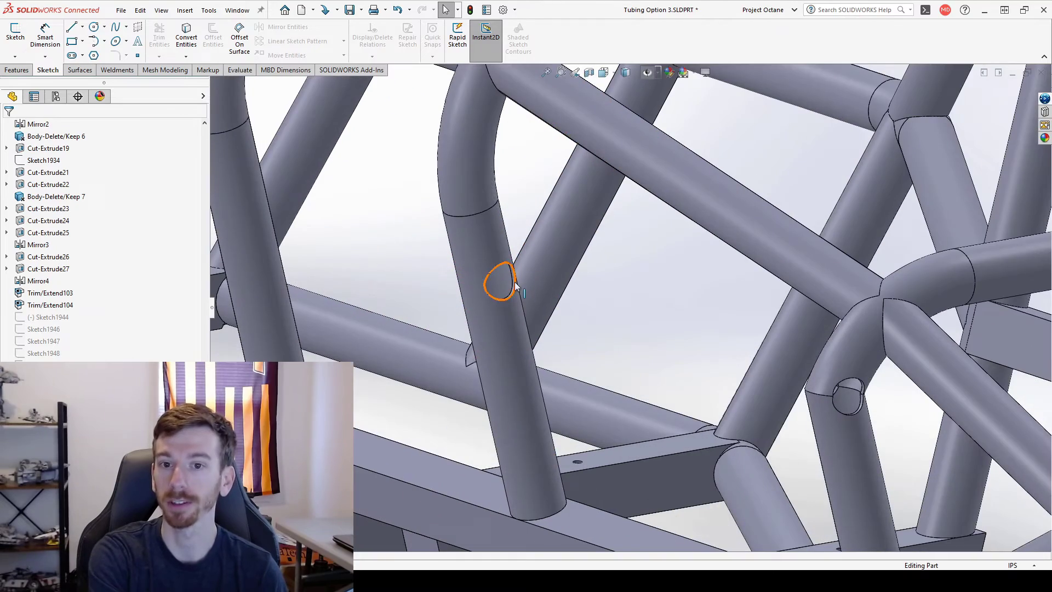
scroll(685, 271, "up", 10)
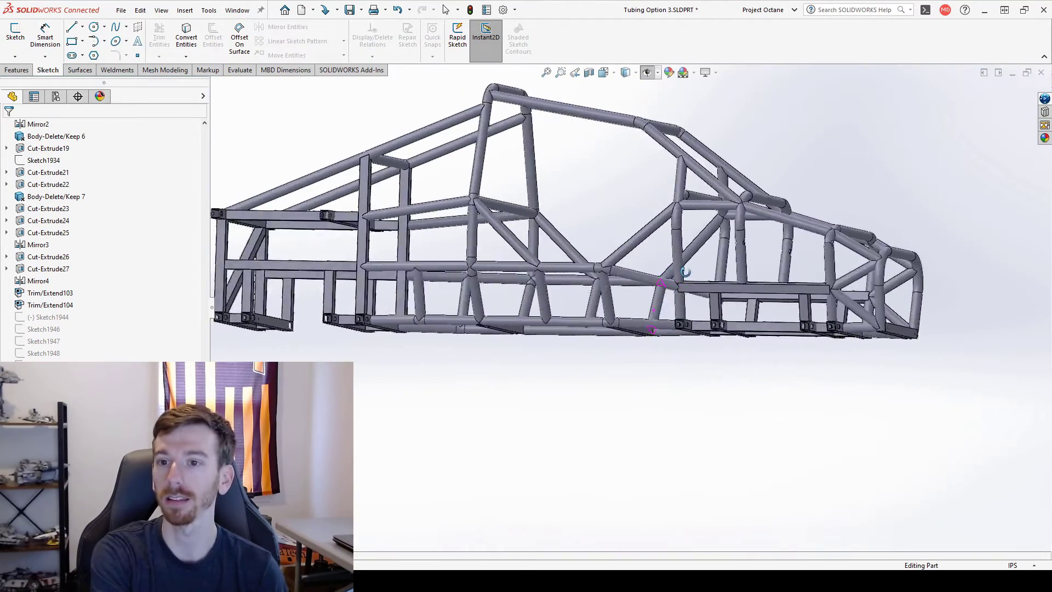
middle_click_drag(685, 271, 713, 287)
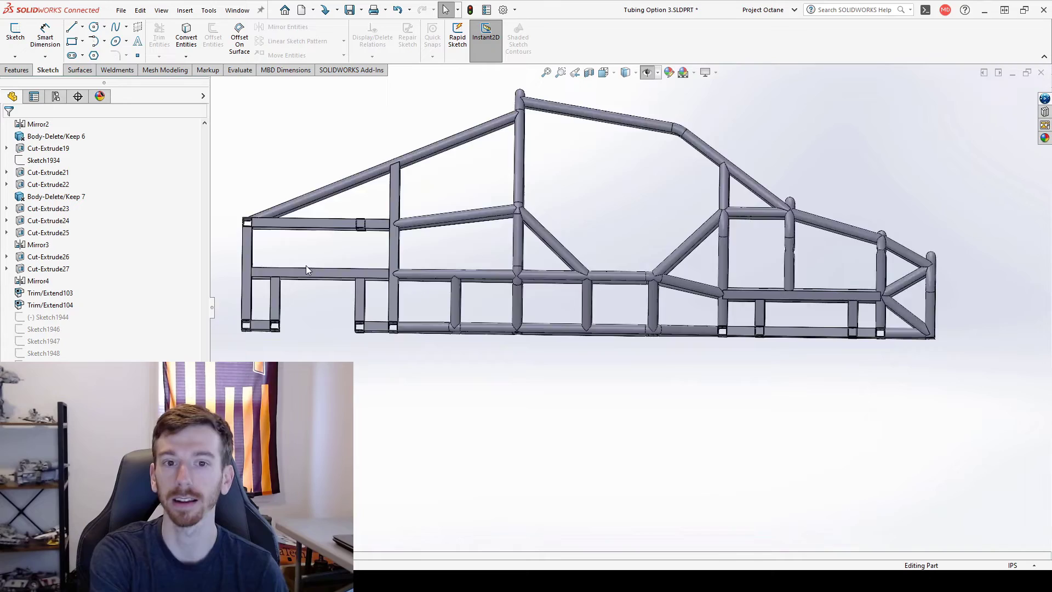
scroll(455, 272, "down", 5)
middle_click_drag(425, 322, 415, 379)
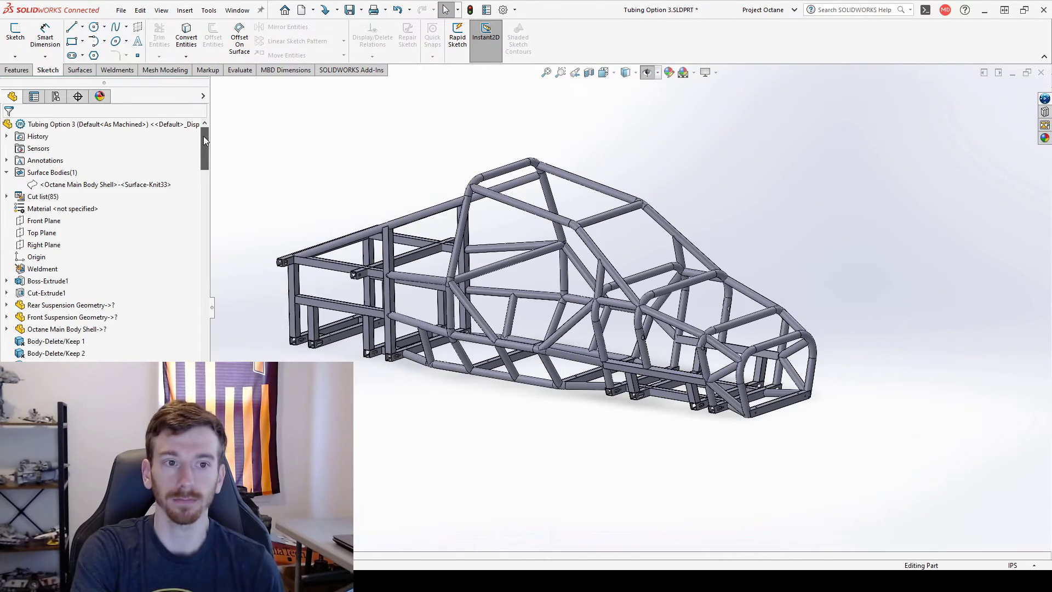
Highlight the Octane Main Body Shell surface body and compare its side profile with the roof and front tubing.
left_click(128, 186)
scroll(457, 211, "down", 2)
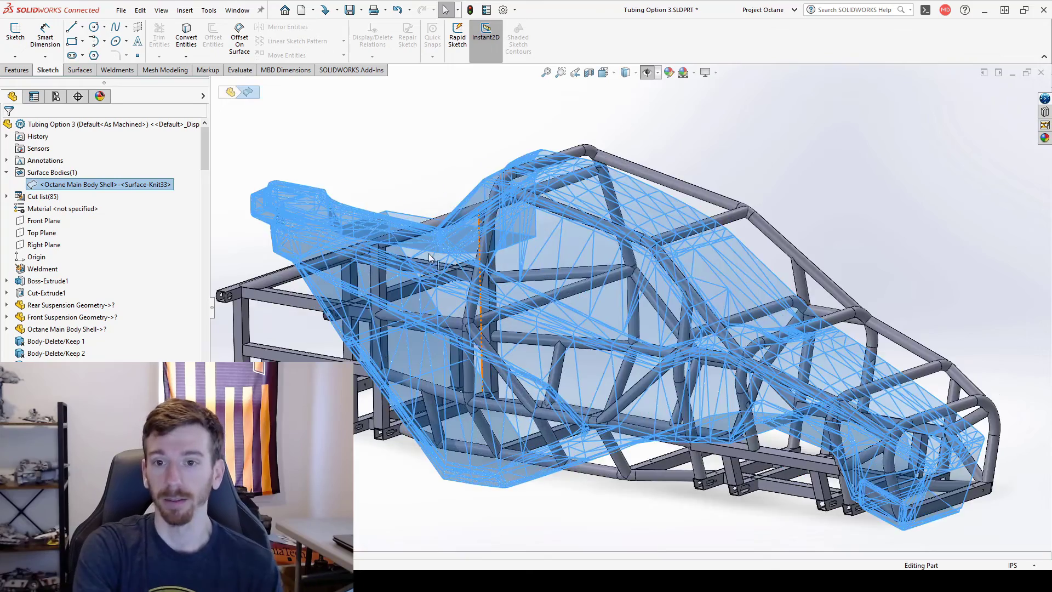
middle_click_drag(435, 262, 444, 225)
scroll(444, 224, "up", 5)
middle_click_drag(617, 262, 649, 290)
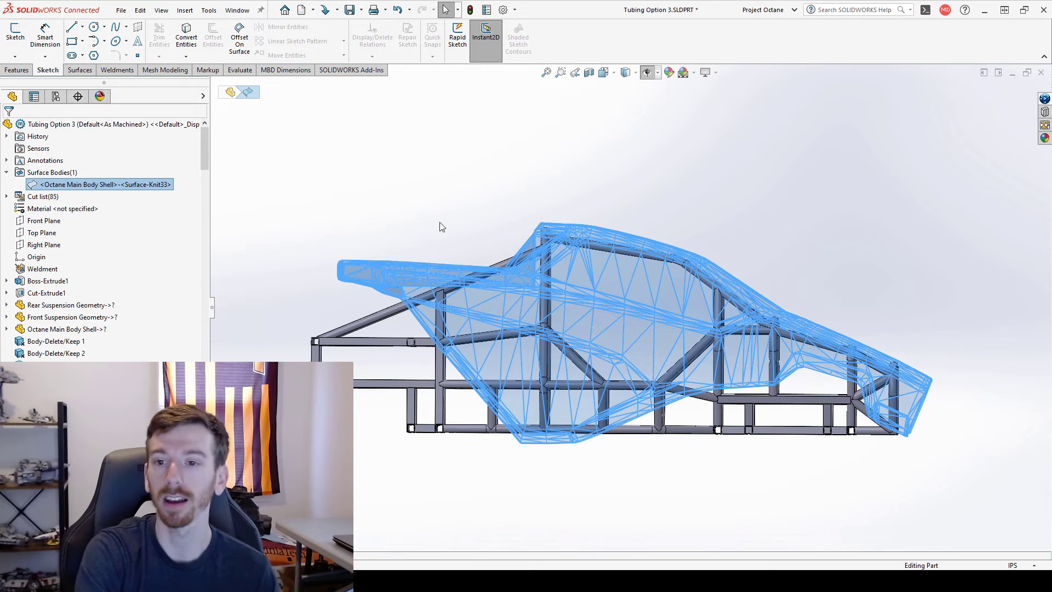
scroll(775, 366, "up", 1)
scroll(668, 186, "down", 4)
scroll(595, 377, "up", 4)
scroll(772, 435, "down", 3)
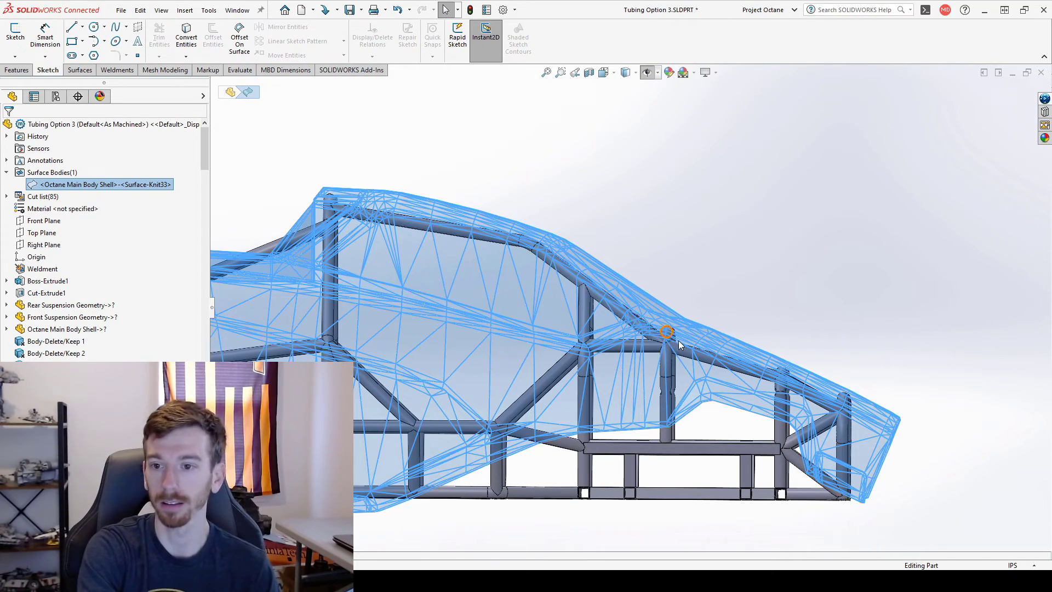
scroll(680, 345, "up", 5)
middle_click_drag(680, 346, 501, 336)
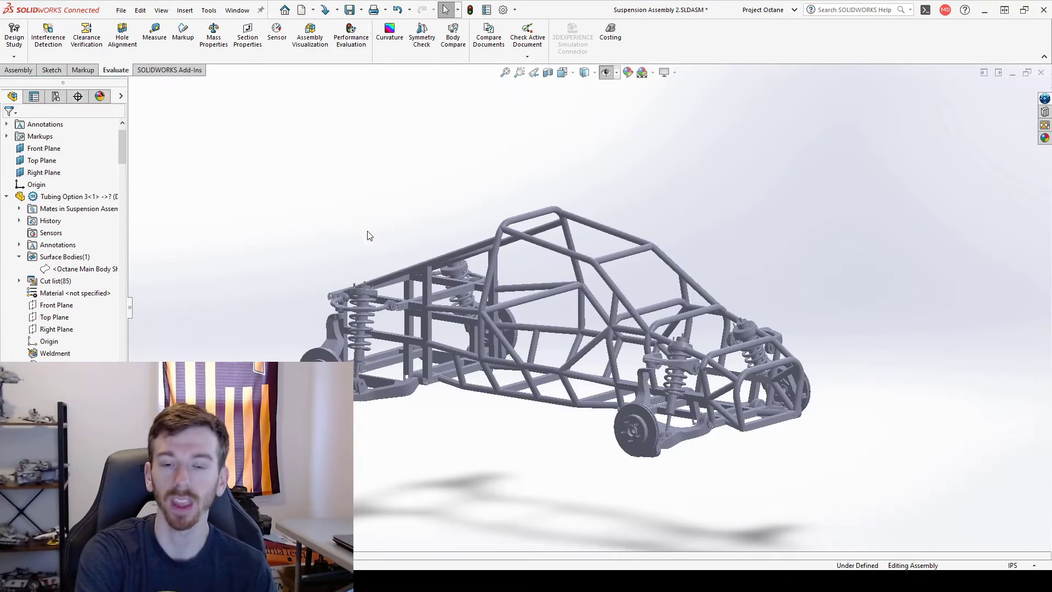
Switch to Suspension Assembly 2 and examine how the suspension components sit around the front of the frame.
mouse_move(459, 329)
middle_mouse_down()
mouse_move(459, 319)
mouse_move(455, 334)
middle_mouse_up()
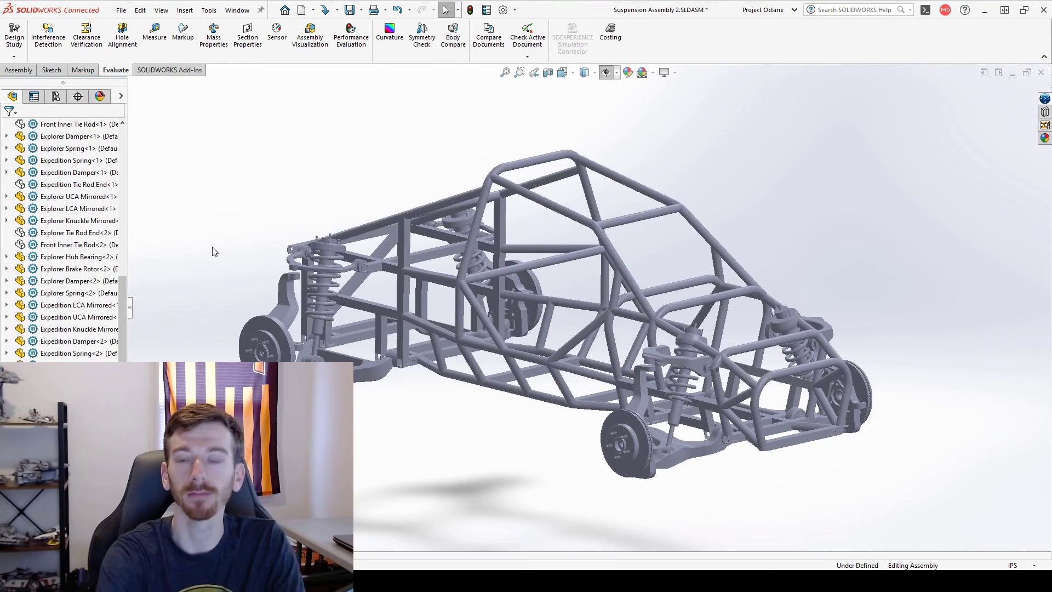
middle_click_drag(629, 361, 647, 433)
scroll(579, 373, "down", 6)
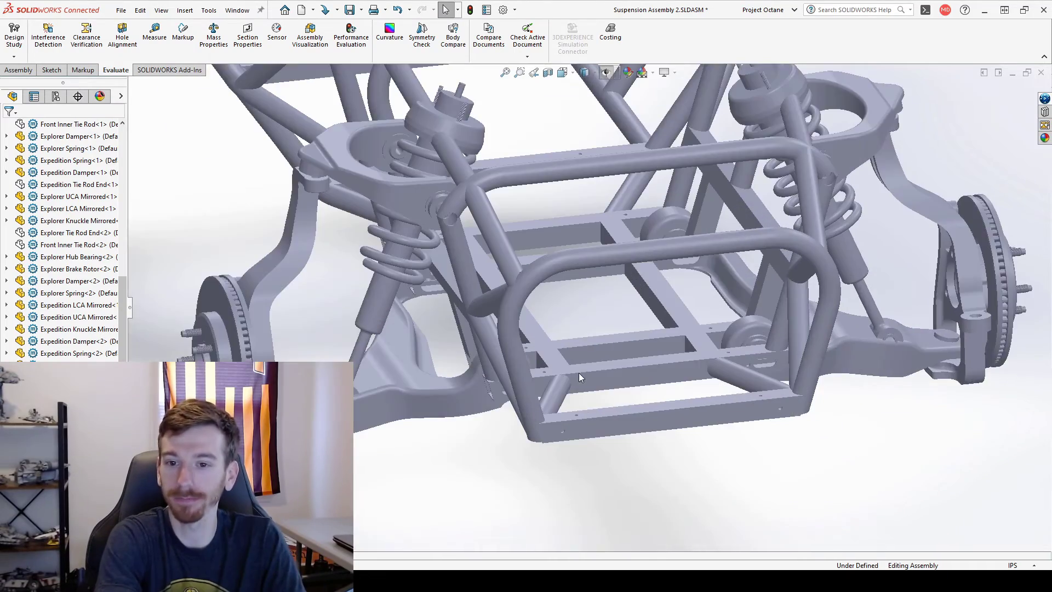
mouse_move(572, 322)
middle_mouse_down()
mouse_move(555, 309)
mouse_move(566, 319)
middle_mouse_up()
scroll(567, 319, "up", 5)
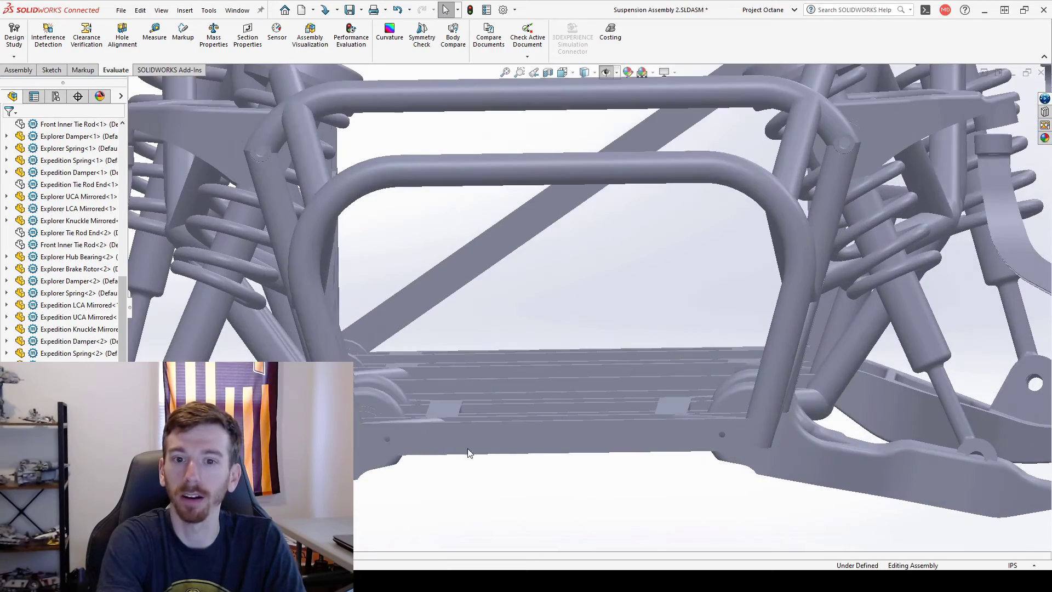
Examine the lowest front crossmember and the front hoop between the suspension arms.
scroll(468, 448, "up", 5)
middle_click_drag(468, 448, 465, 454)
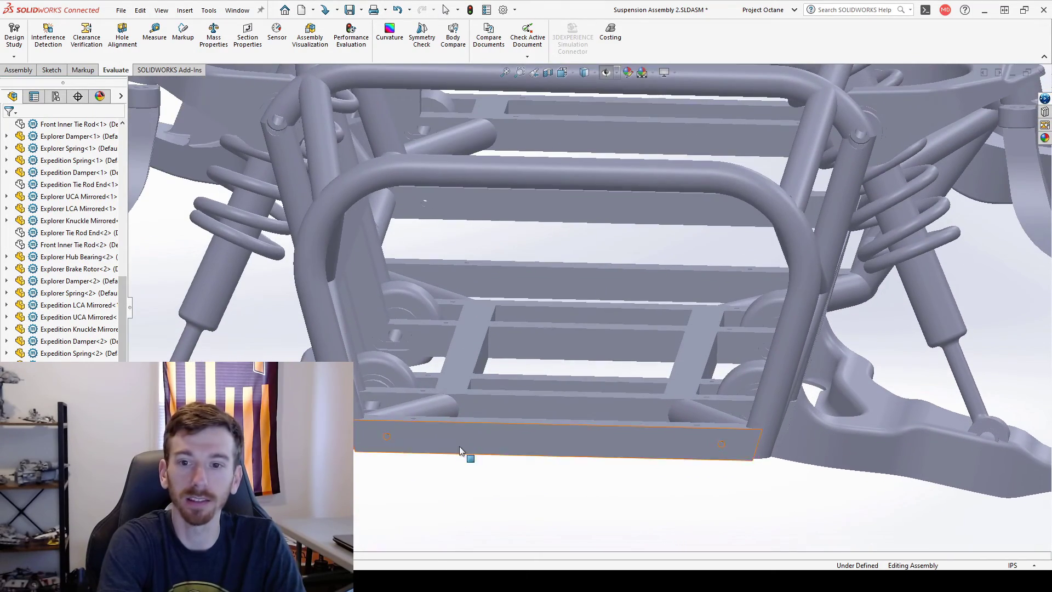
scroll(629, 356, "up", 5)
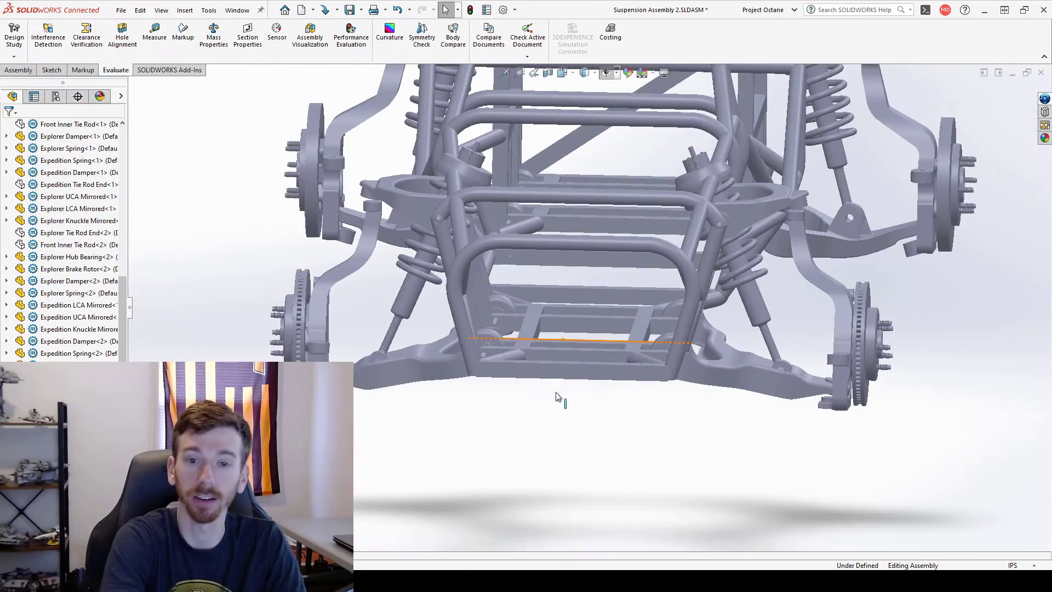
scroll(541, 357, "down", 5)
scroll(495, 336, "up", 3)
middle_click_drag(495, 335, 538, 333)
scroll(535, 344, "up", 3)
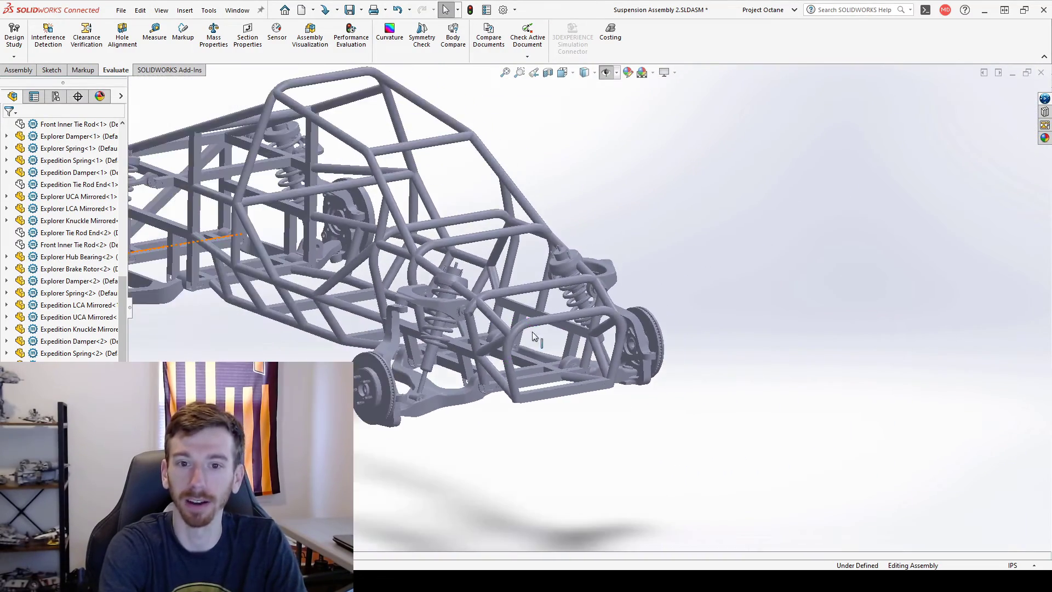
Examine the clearance between the front coilover tops and the surrounding hoop tubing on both sides of the frame.
scroll(509, 271, "down", 5)
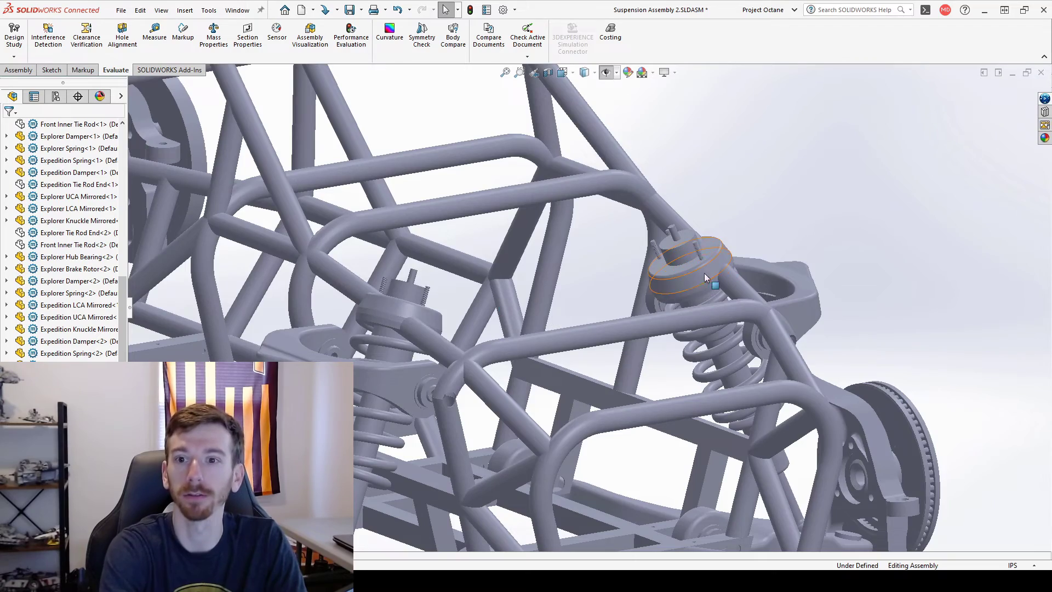
scroll(385, 253, "up", 5)
scroll(265, 200, "down", 5)
middle_click(380, 274)
middle_click_drag(380, 274, 404, 259)
scroll(592, 308, "up", 5)
middle_click(503, 316)
middle_click_drag(503, 317, 826, 322)
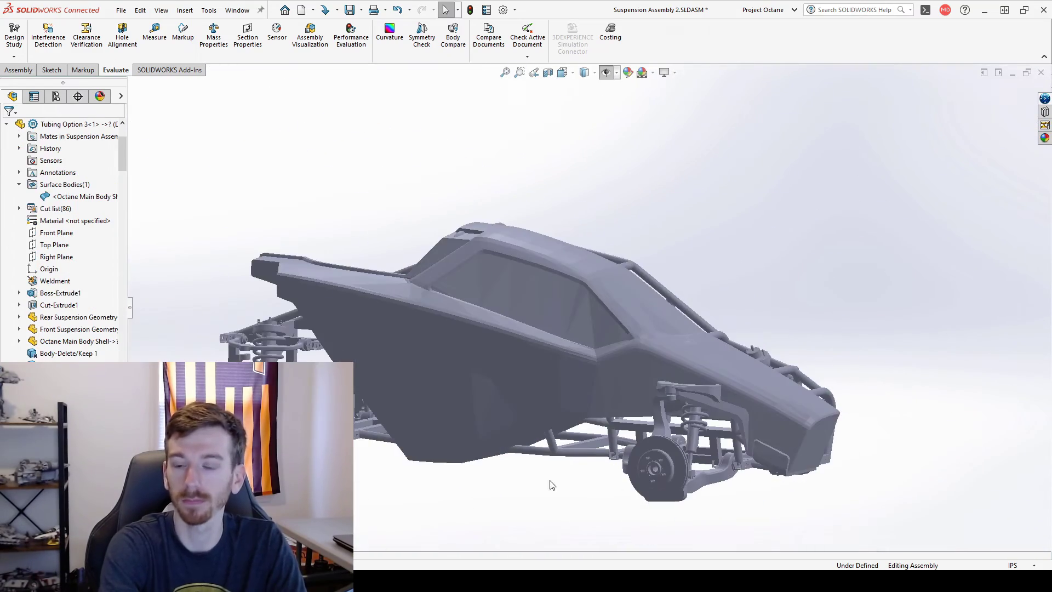
Examine how the Octane Main Body Shell fits over the frame and front suspension in the assembly.
scroll(552, 485, "up", 2)
scroll(650, 424, "down", 2)
middle_click_drag(649, 424, 627, 380)
scroll(652, 423, "up", 3)
scroll(642, 259, "down", 5)
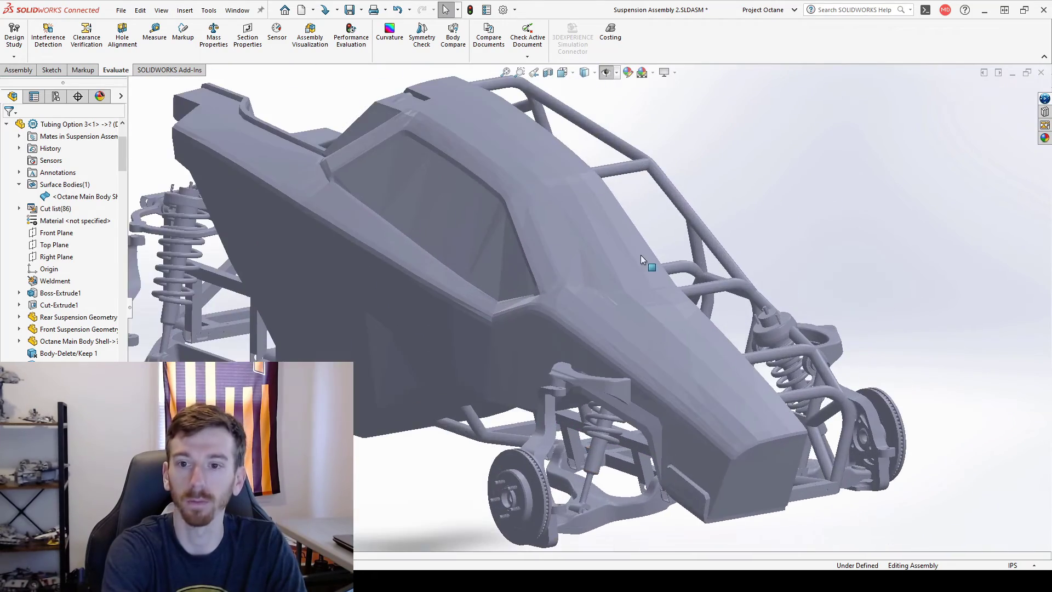
scroll(562, 454, "up", 2)
middle_click_drag(562, 454, 727, 401)
scroll(543, 465, "up", 2)
Preview a section parallel to the Right Plane at a 1.520 in offset to inspect the shell against the frame.
left_click_drag(514, 370, 466, 397)
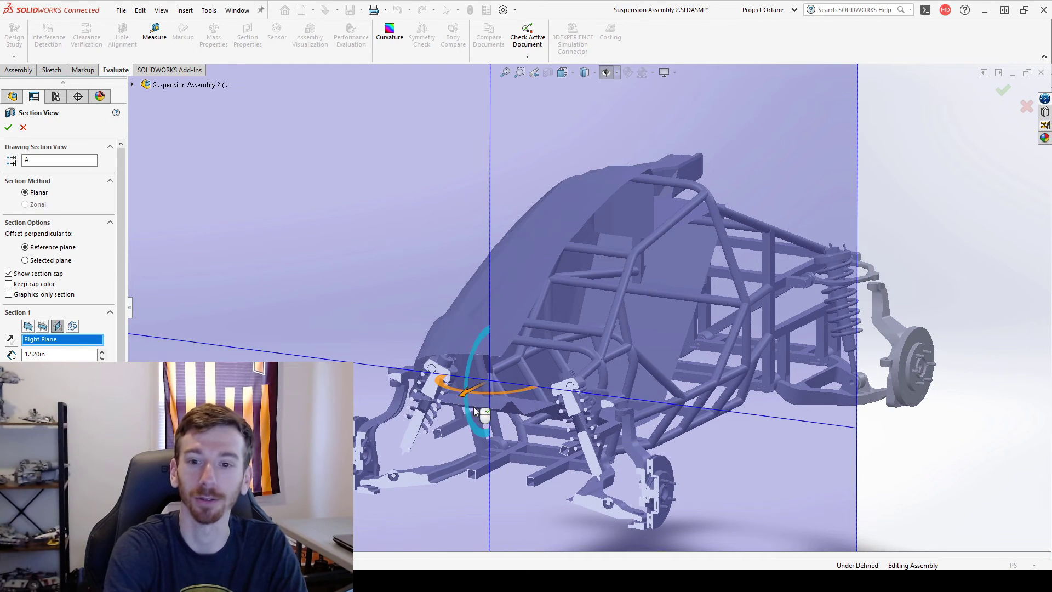
middle_click_drag(482, 412, 507, 414)
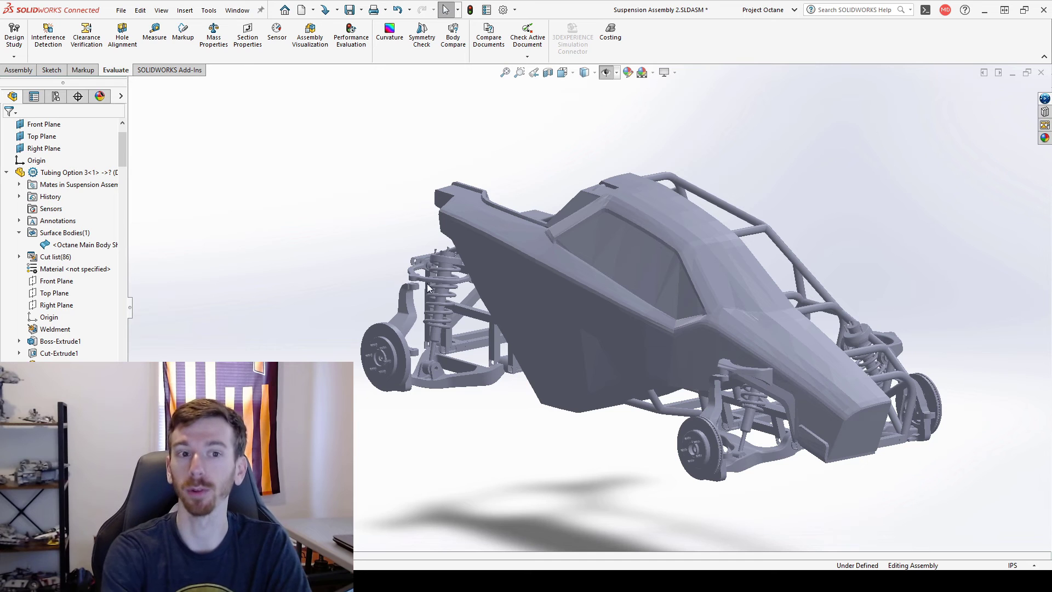
Hide the Octane Main Body Shell surface body of the Tubing Option 3 part.
left_click(90, 244)
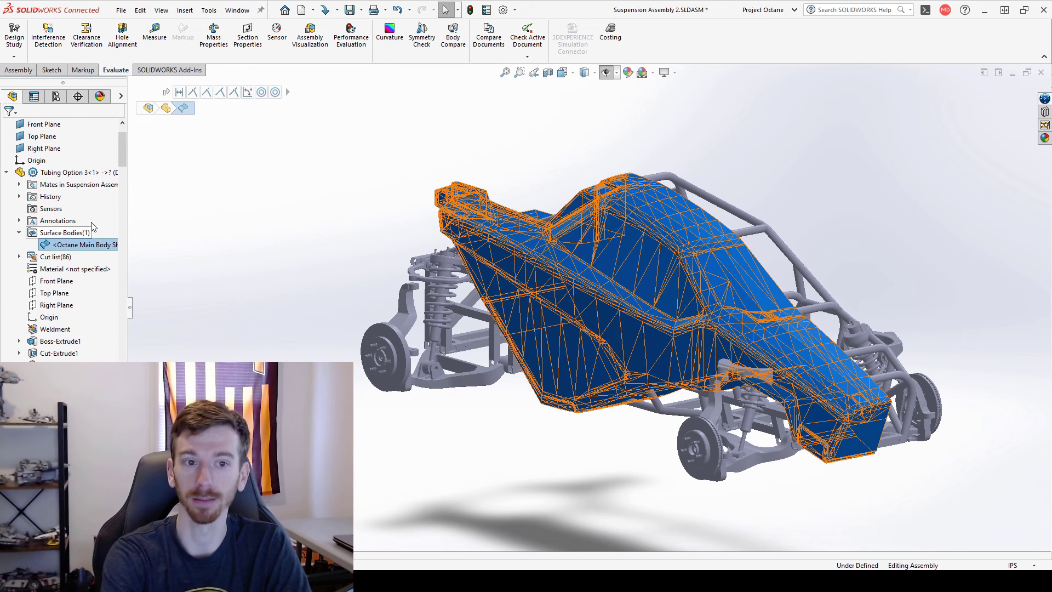
key("Tab")
left_click(230, 228)
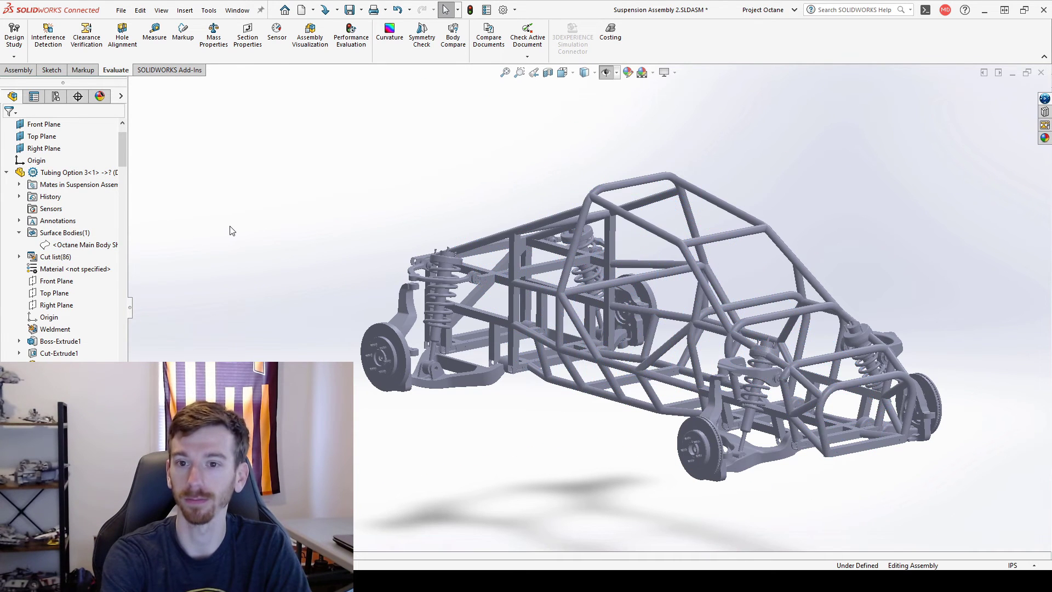
Examine the bare frame with its suspension from the side and from the front corner.
scroll(250, 227, "up", 3)
scroll(741, 236, "down", 3)
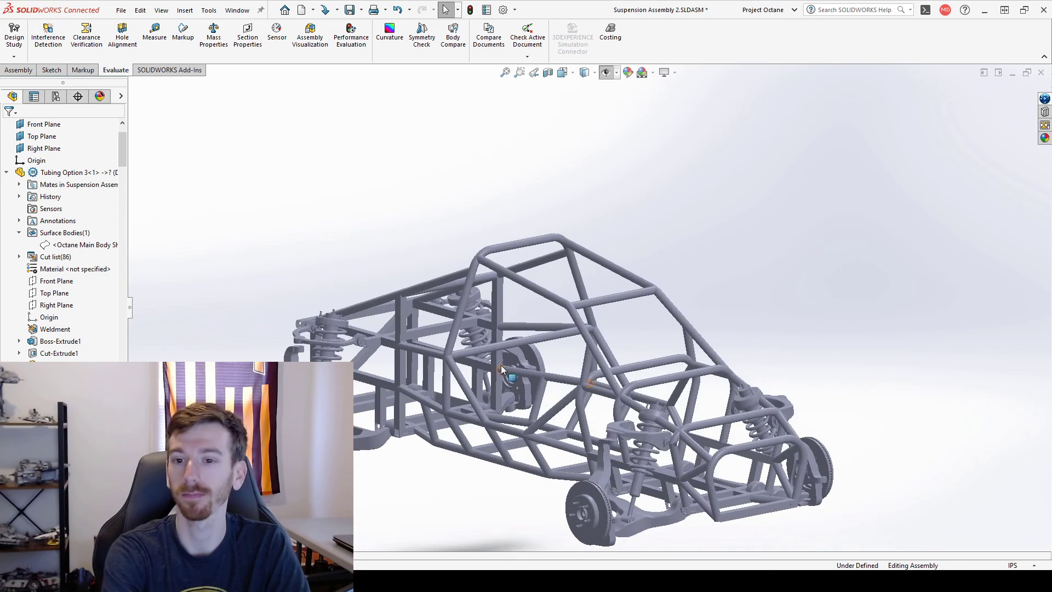
middle_click_drag(501, 370, 565, 330)
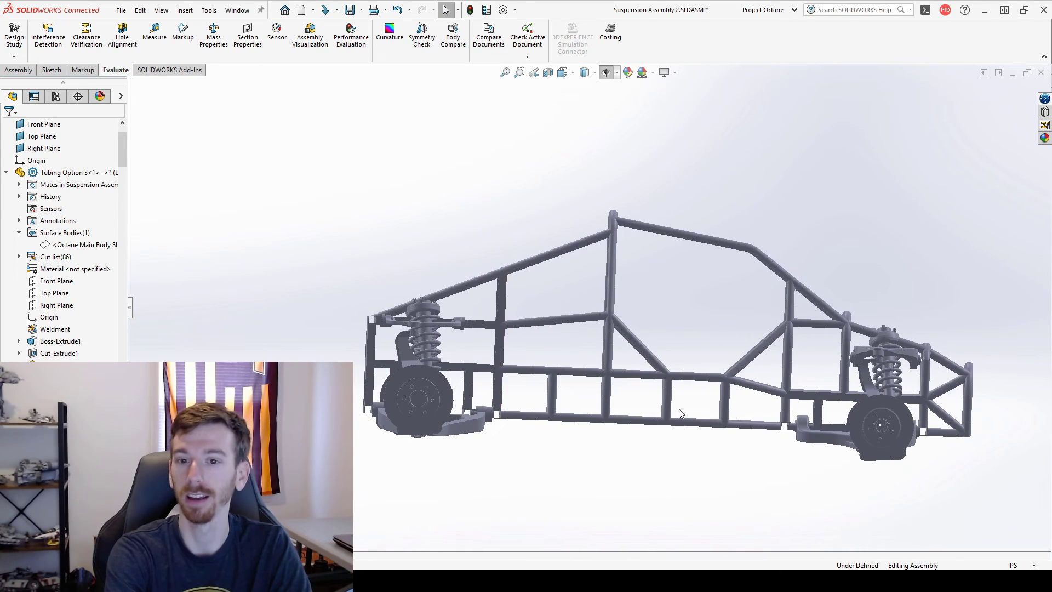
middle_click_drag(679, 409, 614, 444)
scroll(622, 413, "up", 3)
scroll(741, 324, "down", 3)
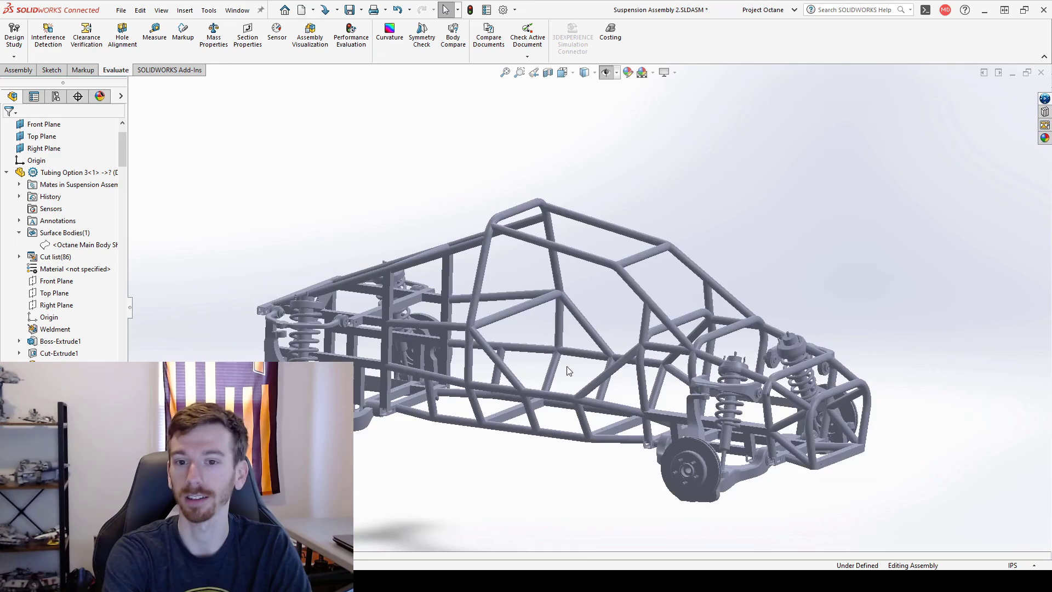
middle_click_drag(567, 366, 535, 353)
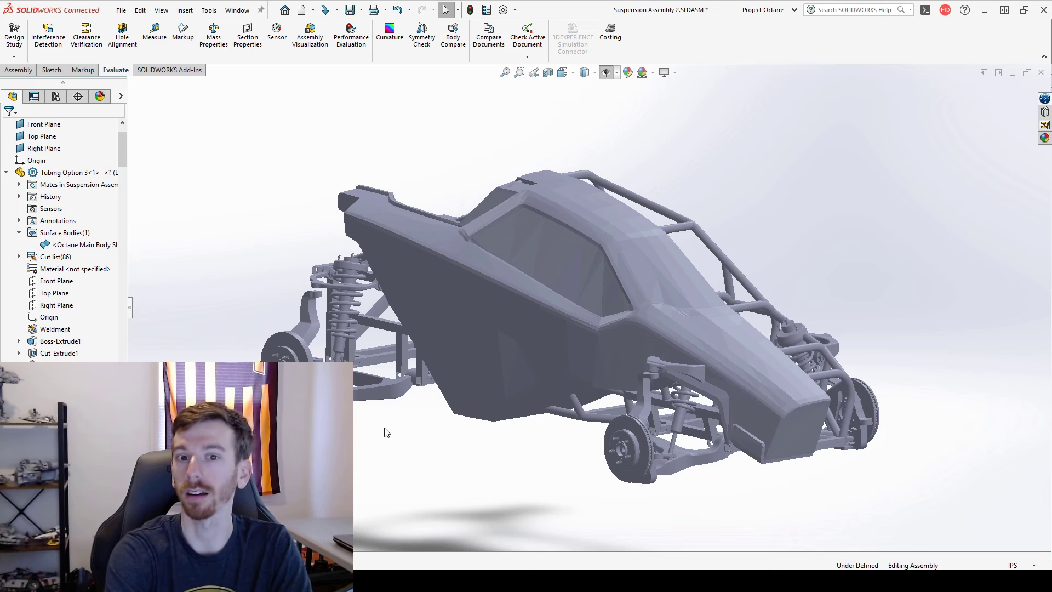
Examine the rear box frame, its diagonal brace and the rear suspension mounts beneath the body shell.
middle_click_drag(382, 412, 591, 393)
scroll(418, 254, "down", 5)
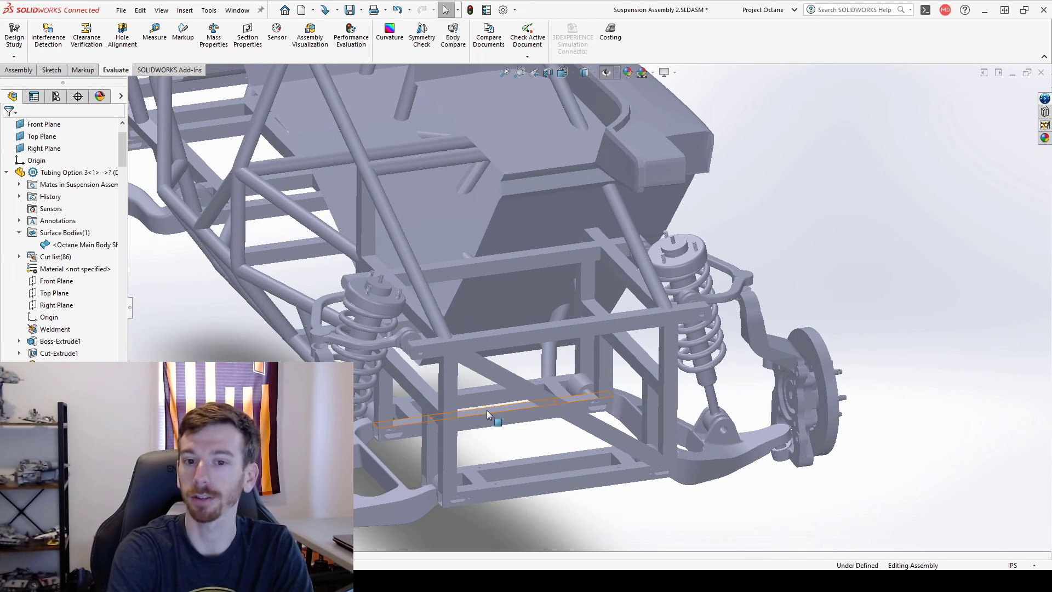
middle_click(459, 416)
middle_click_drag(459, 416, 567, 425)
scroll(500, 346, "up", 5)
scroll(505, 439, "down", 4)
middle_click(512, 400)
scroll(564, 397, "up", 5)
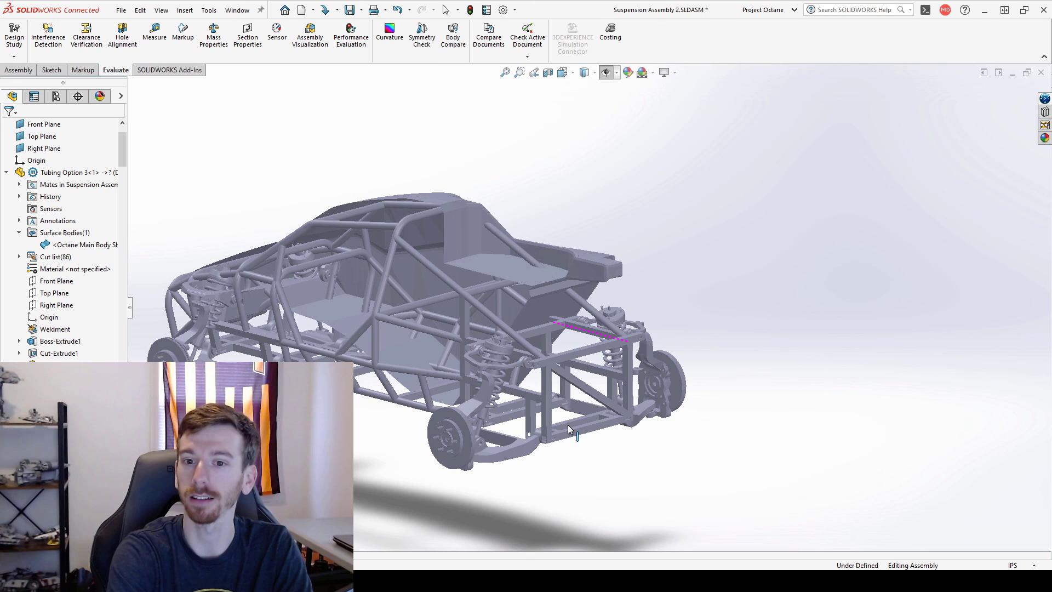